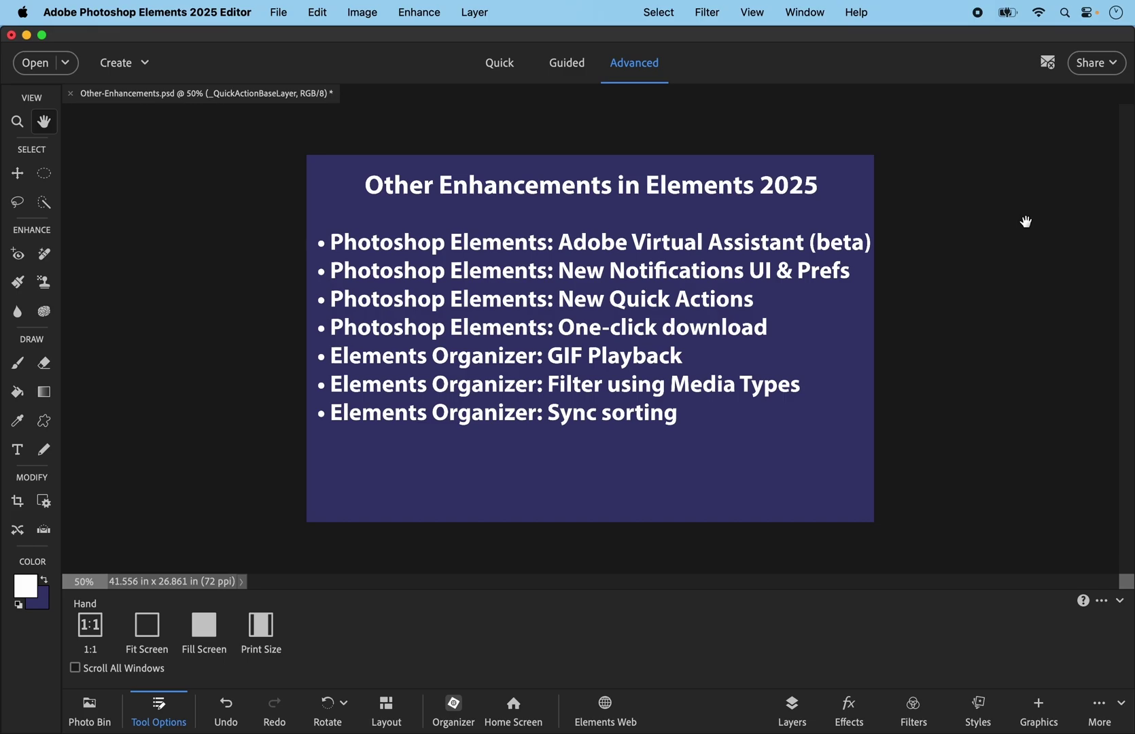
Open the Adobe Virtual Assistant chat from the help resources list, then close it.
click(860, 13)
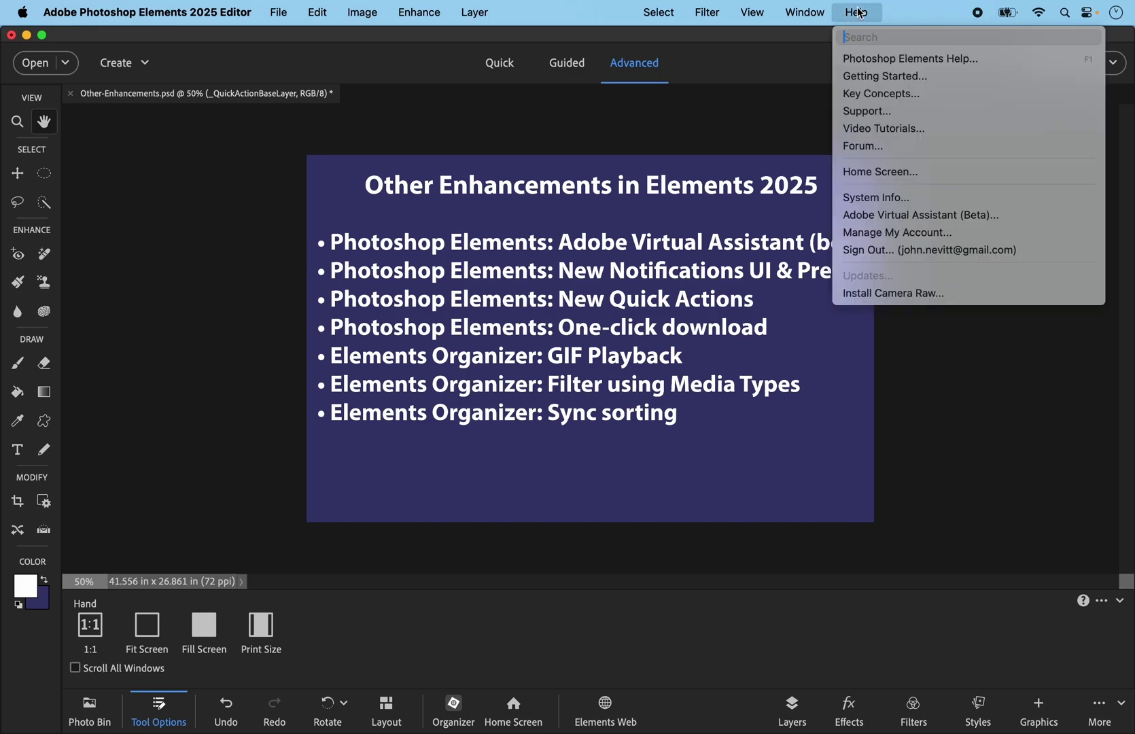
click(909, 215)
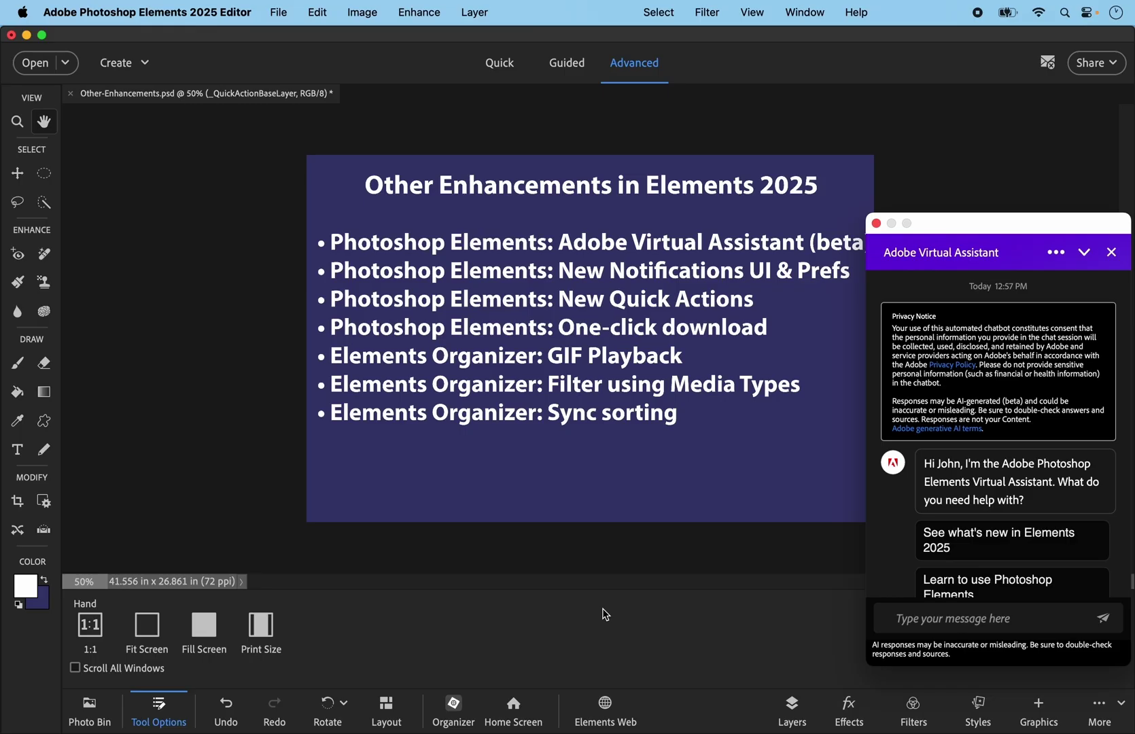
click(877, 224)
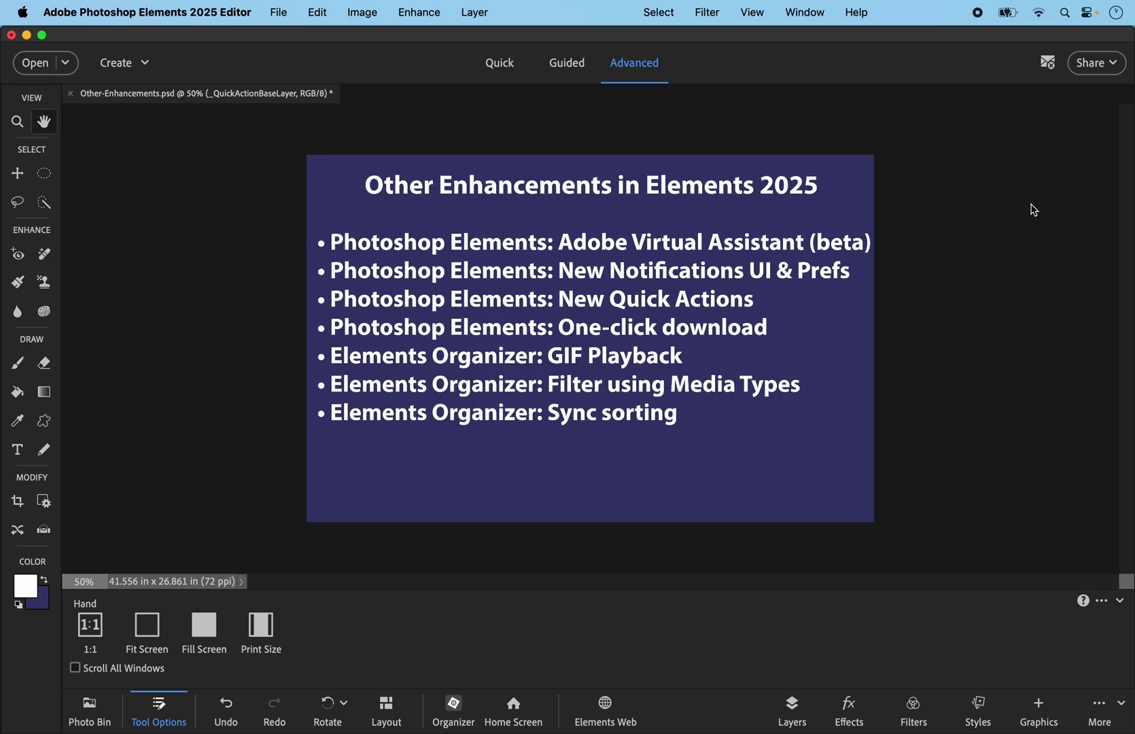
Dismiss the notifications window, switch to Quick mode and scroll down the Quick Actions panel.
click(1050, 64)
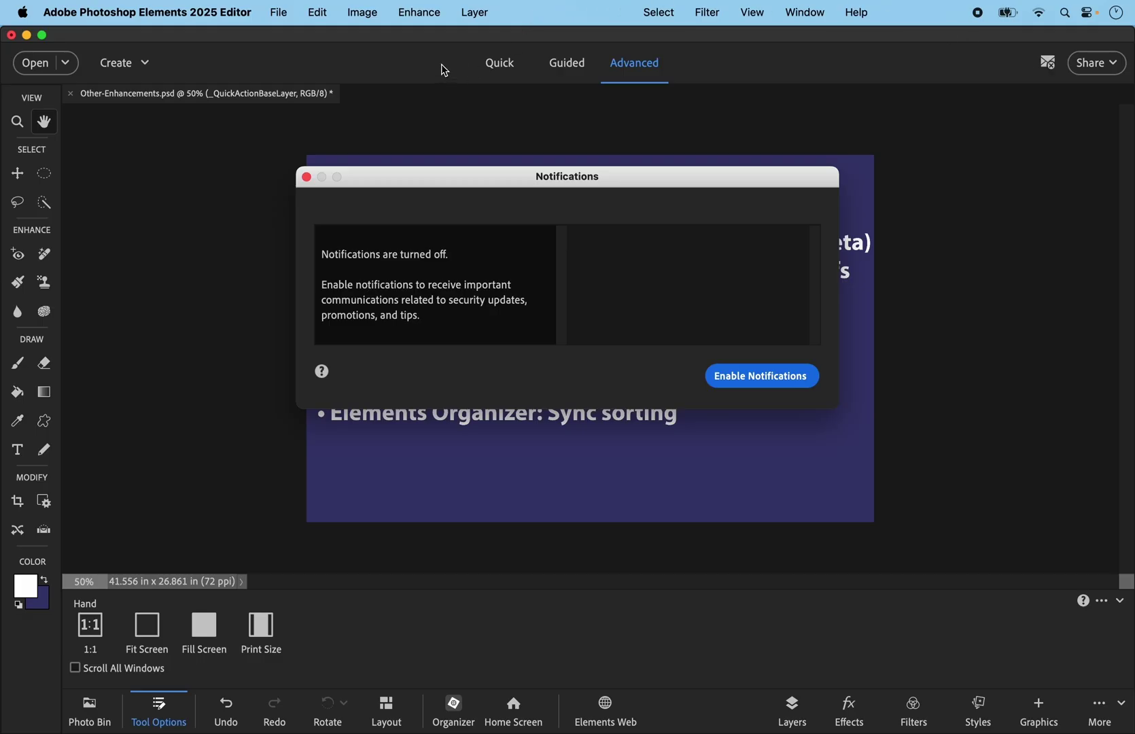
click(307, 178)
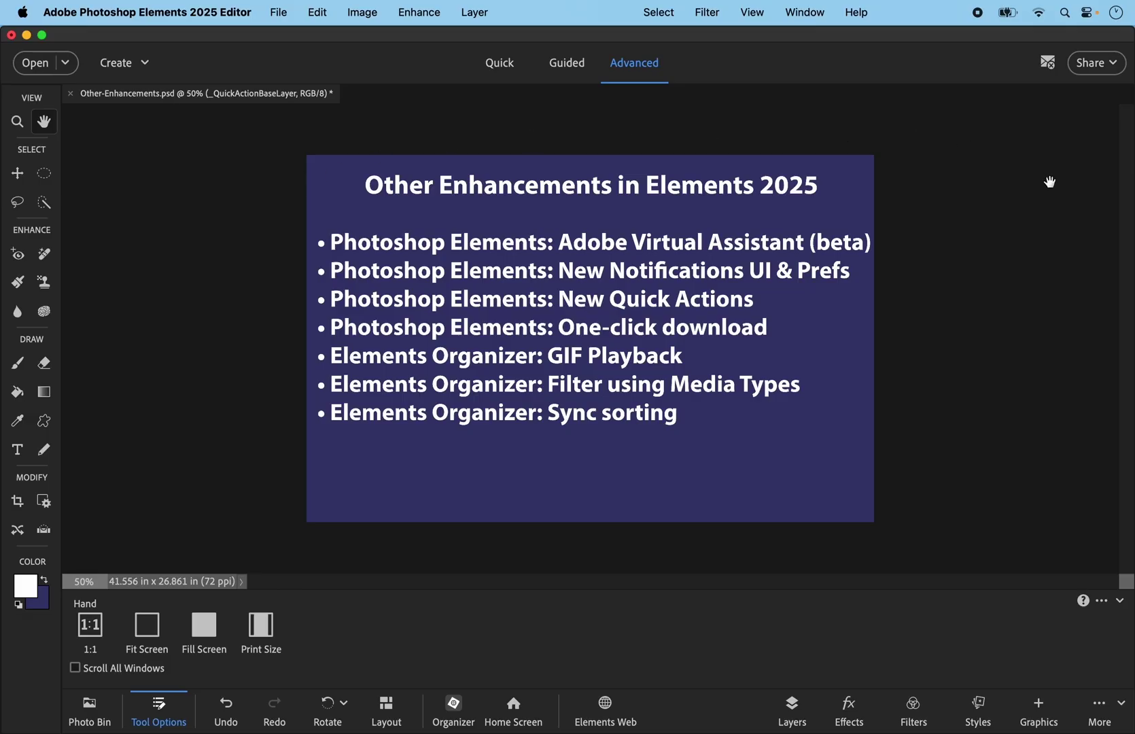
click(509, 71)
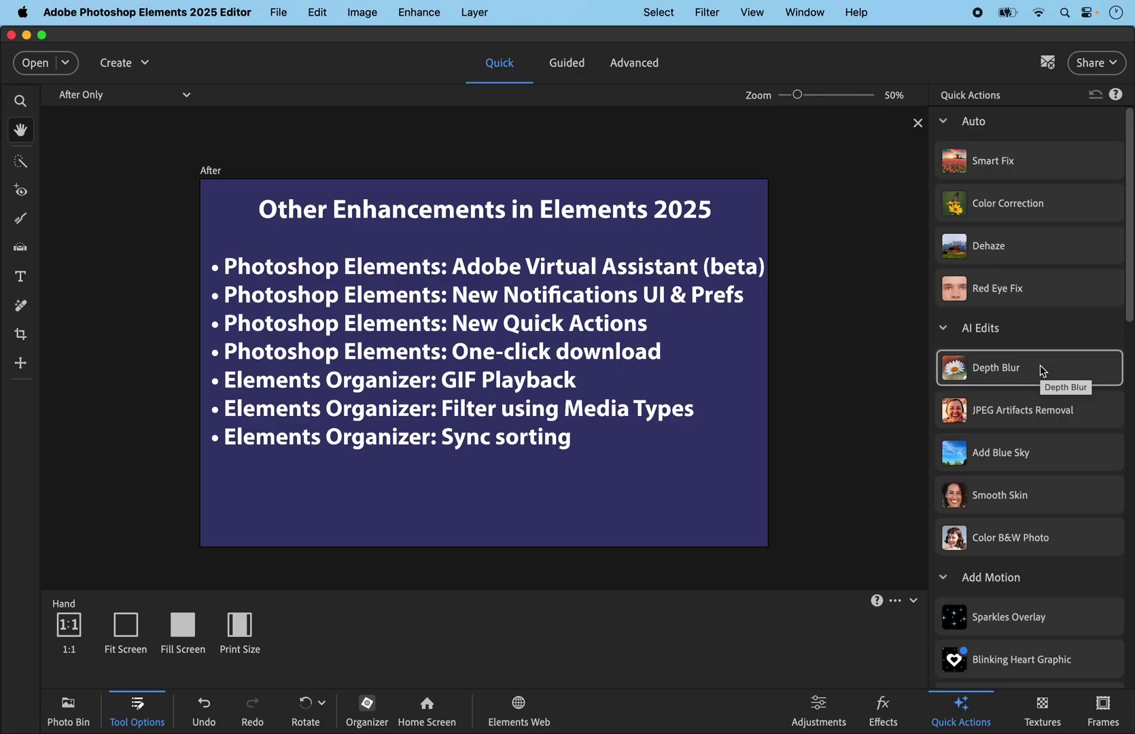
scroll(1040, 366, down, 4)
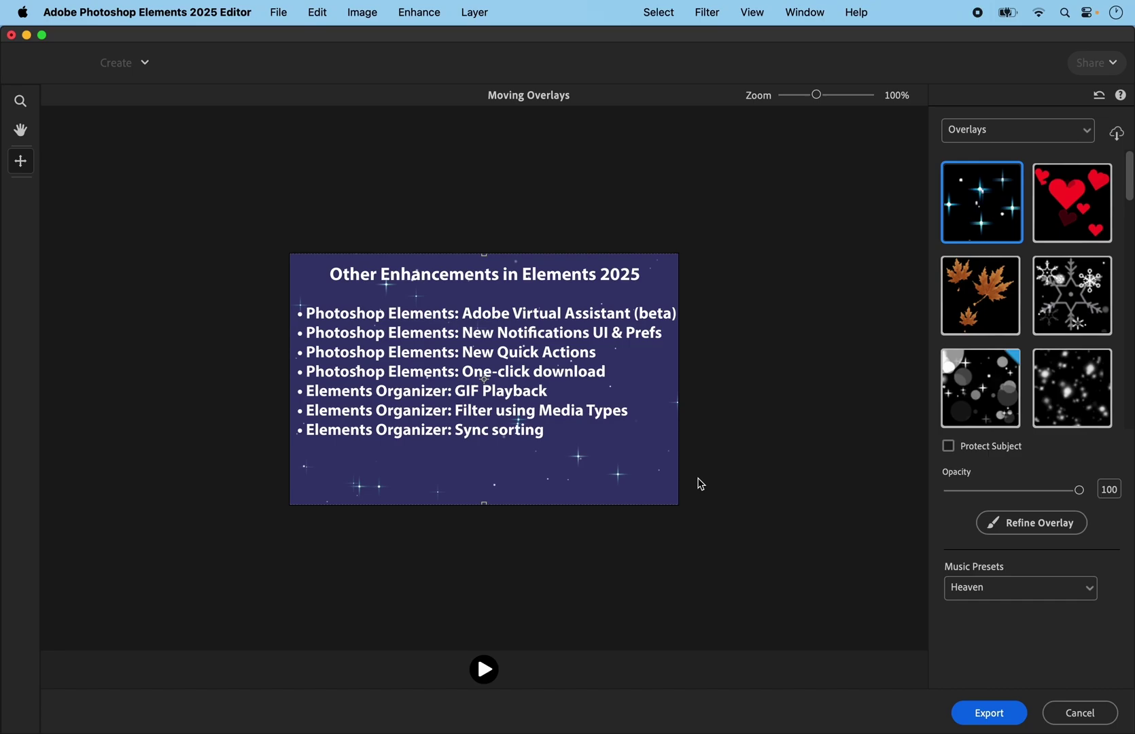
click(1092, 134)
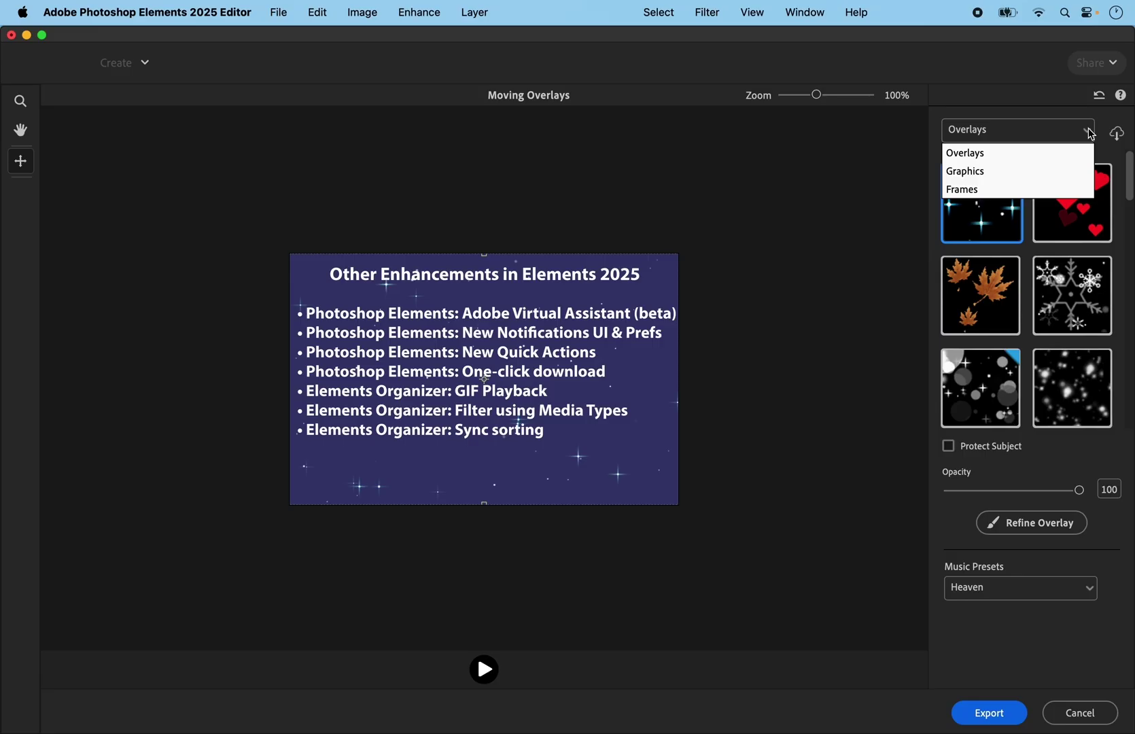
click(1091, 134)
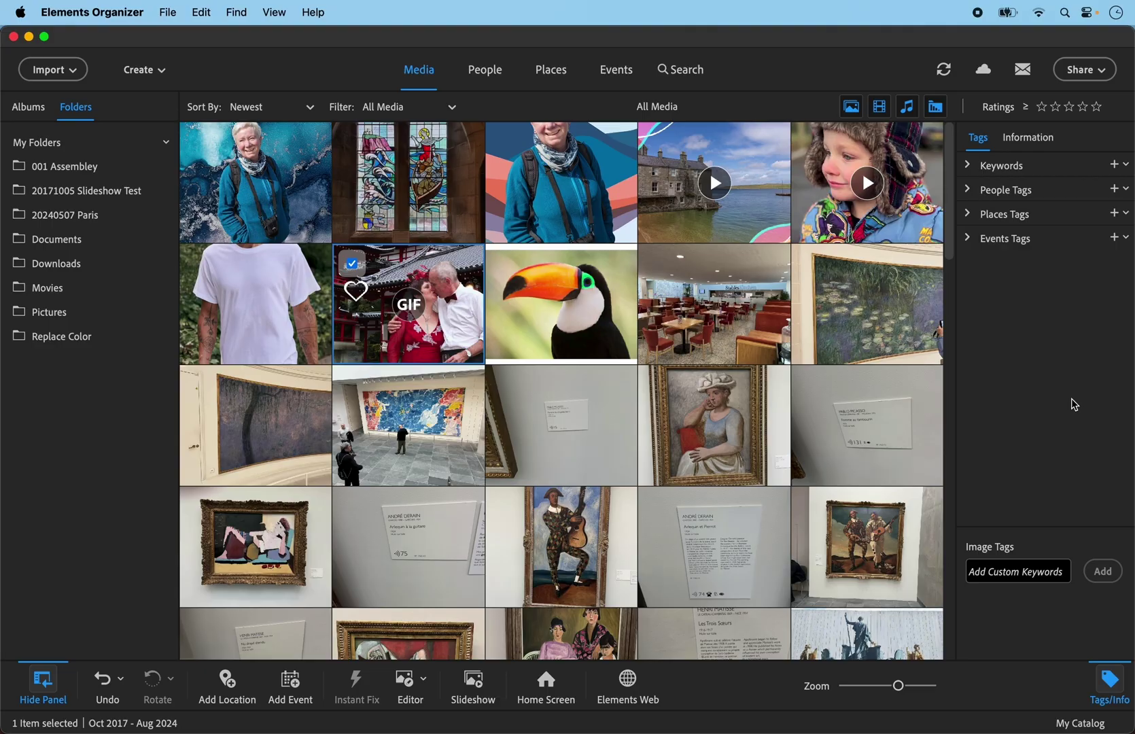
Play the HeartBlink.gif animation in its preview, pause it, then close the preview.
double_click(426, 302)
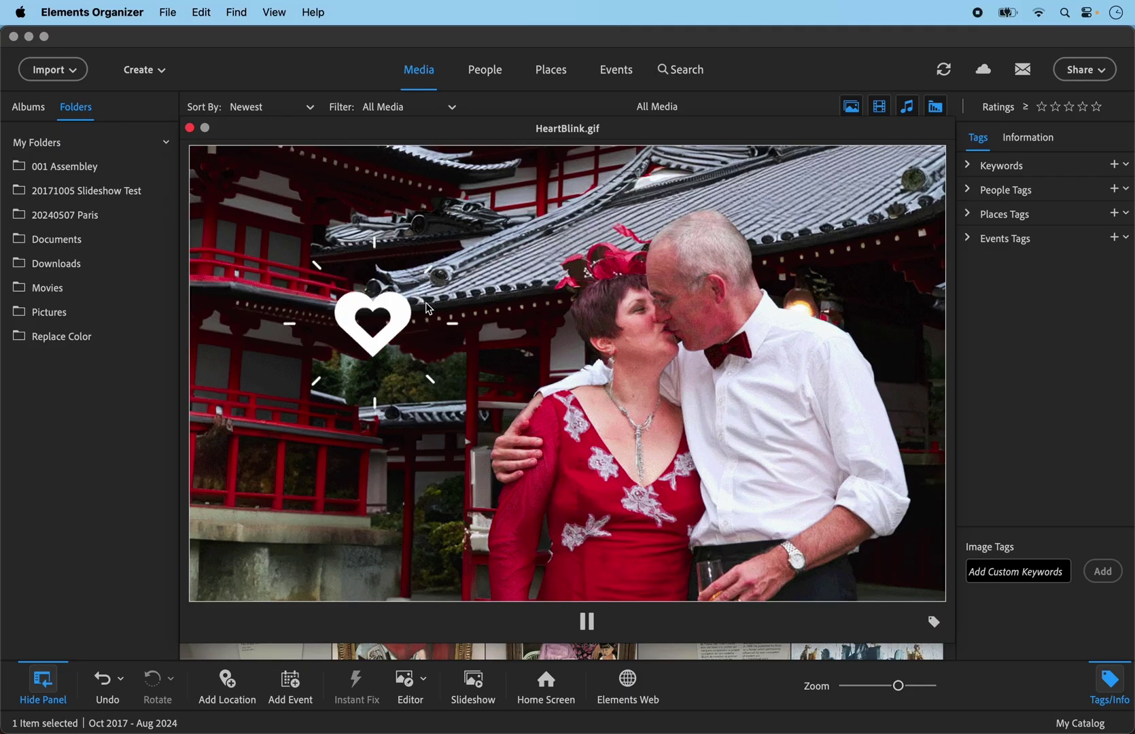
click(586, 620)
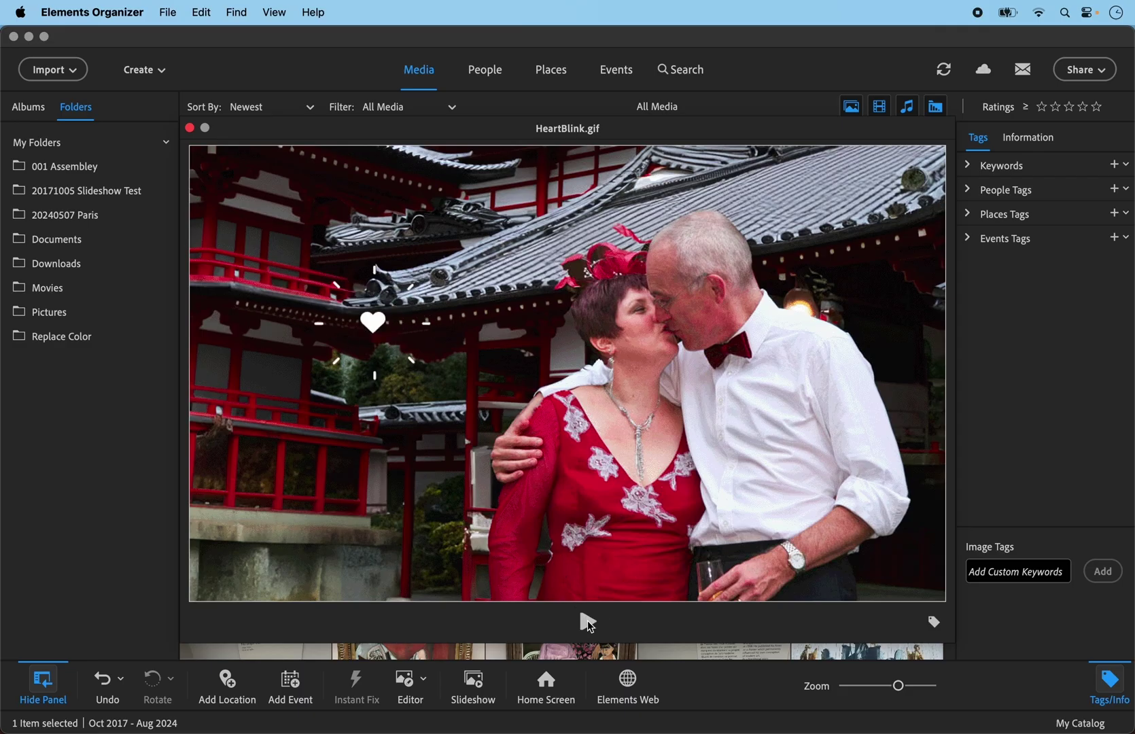
click(190, 128)
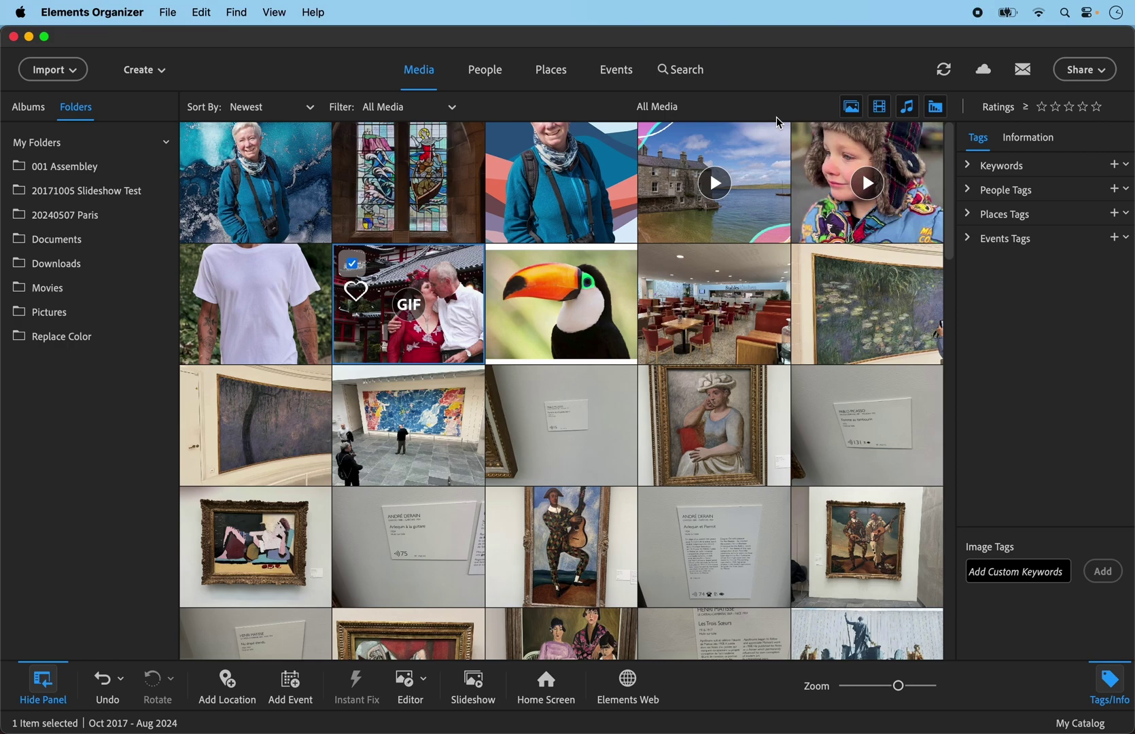
click(852, 108)
click(911, 112)
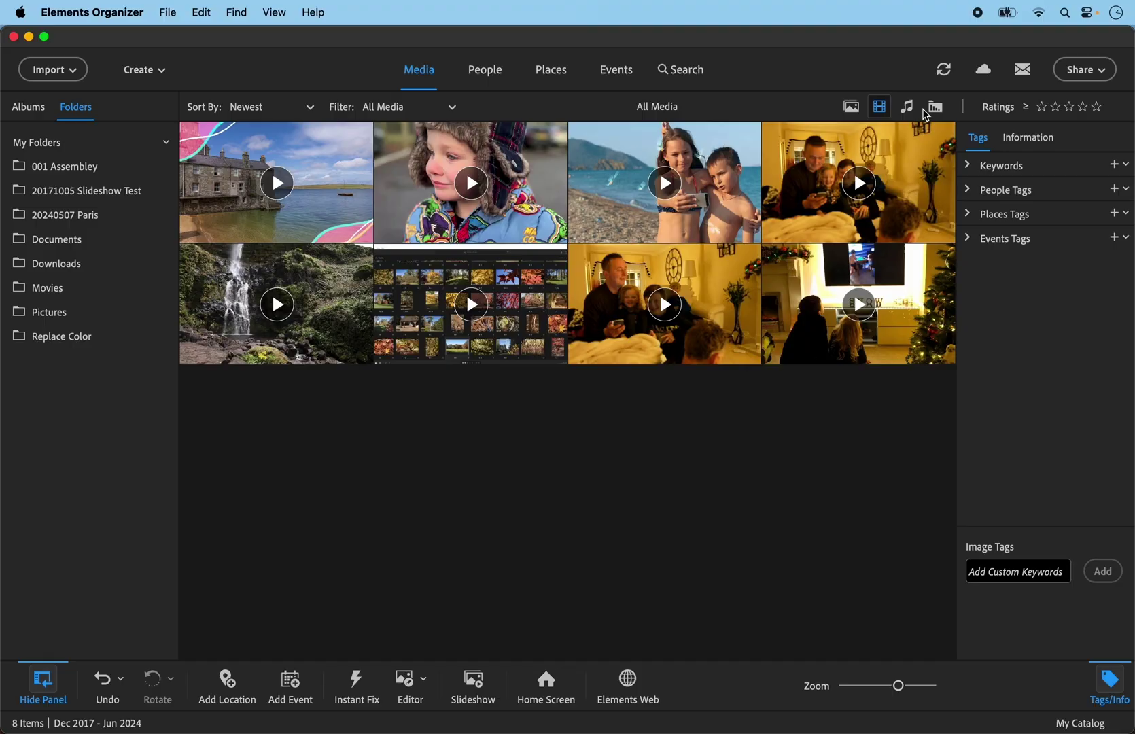
click(884, 109)
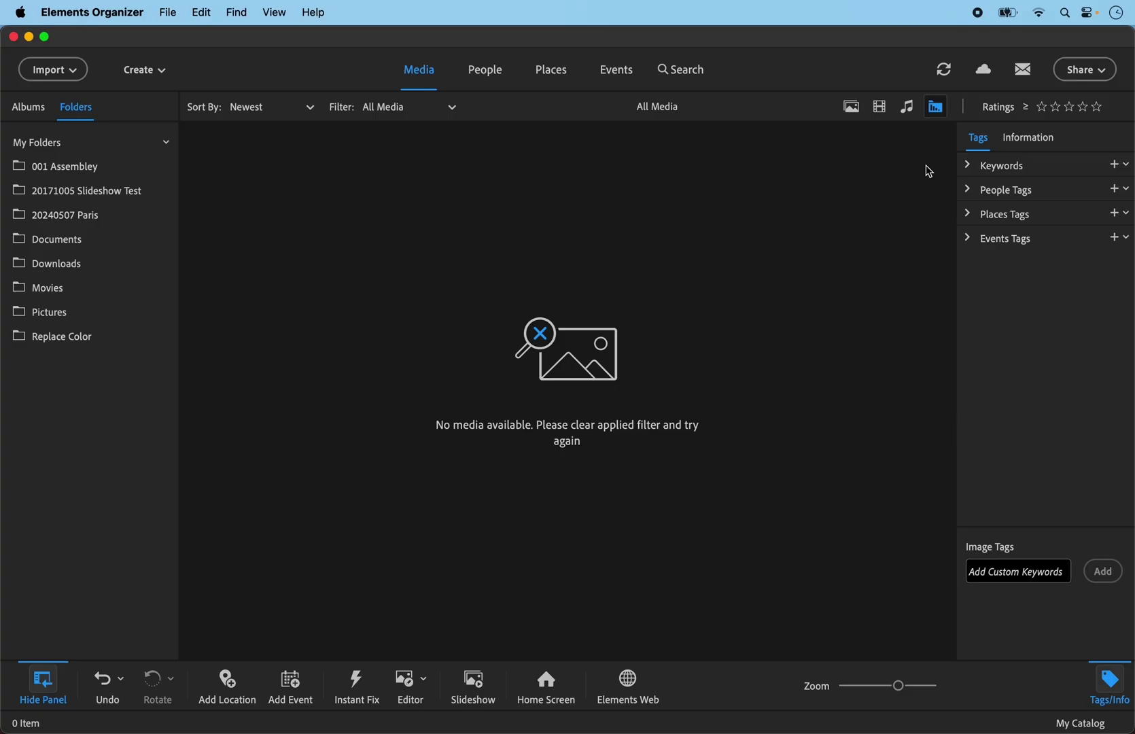
click(853, 106)
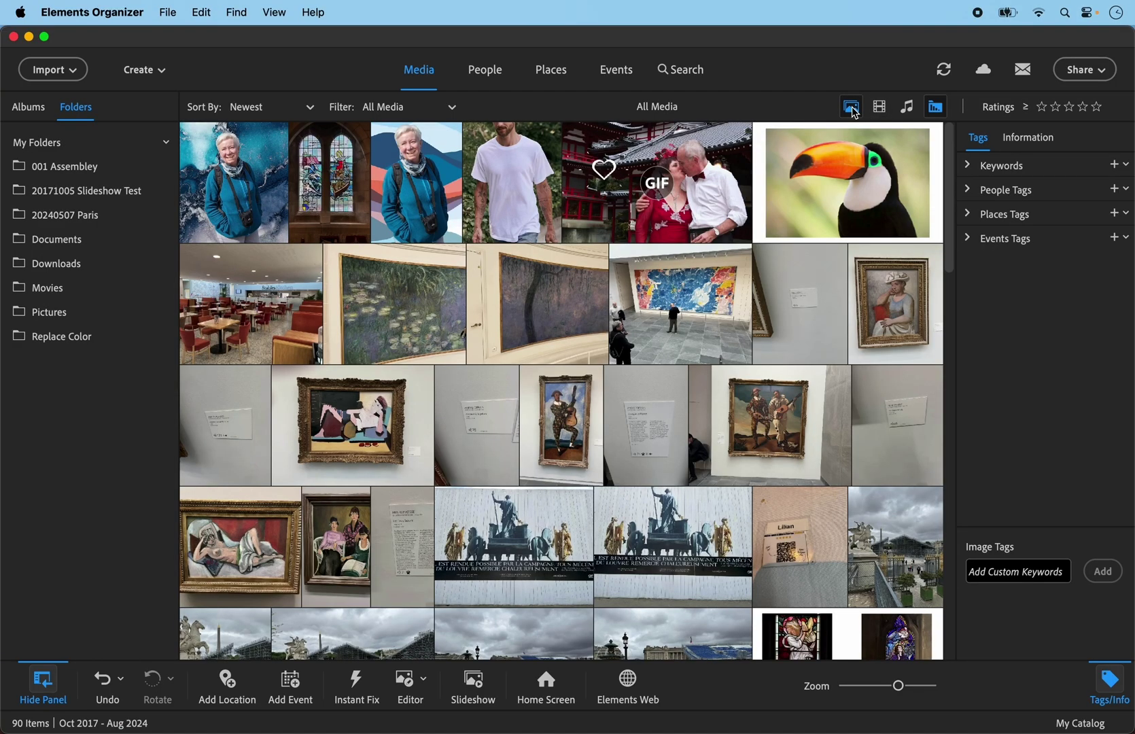
click(879, 108)
click(907, 107)
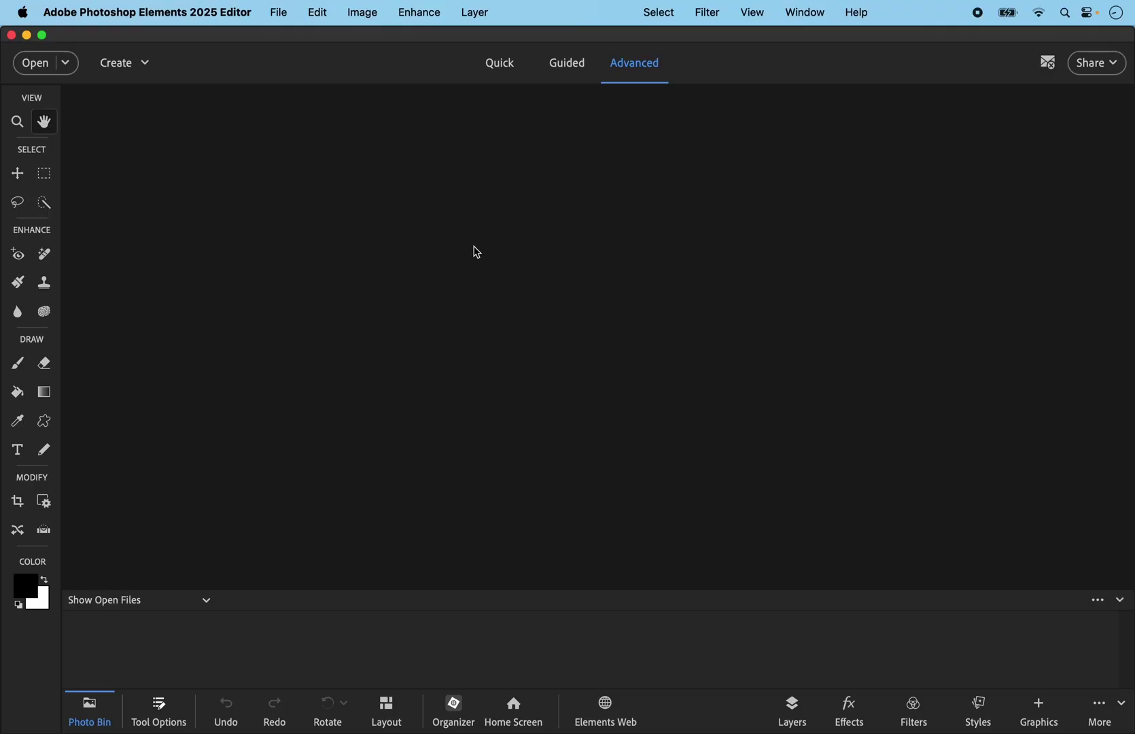
Bring up the Open From Mobile QR code from the Open dropdown.
click(72, 67)
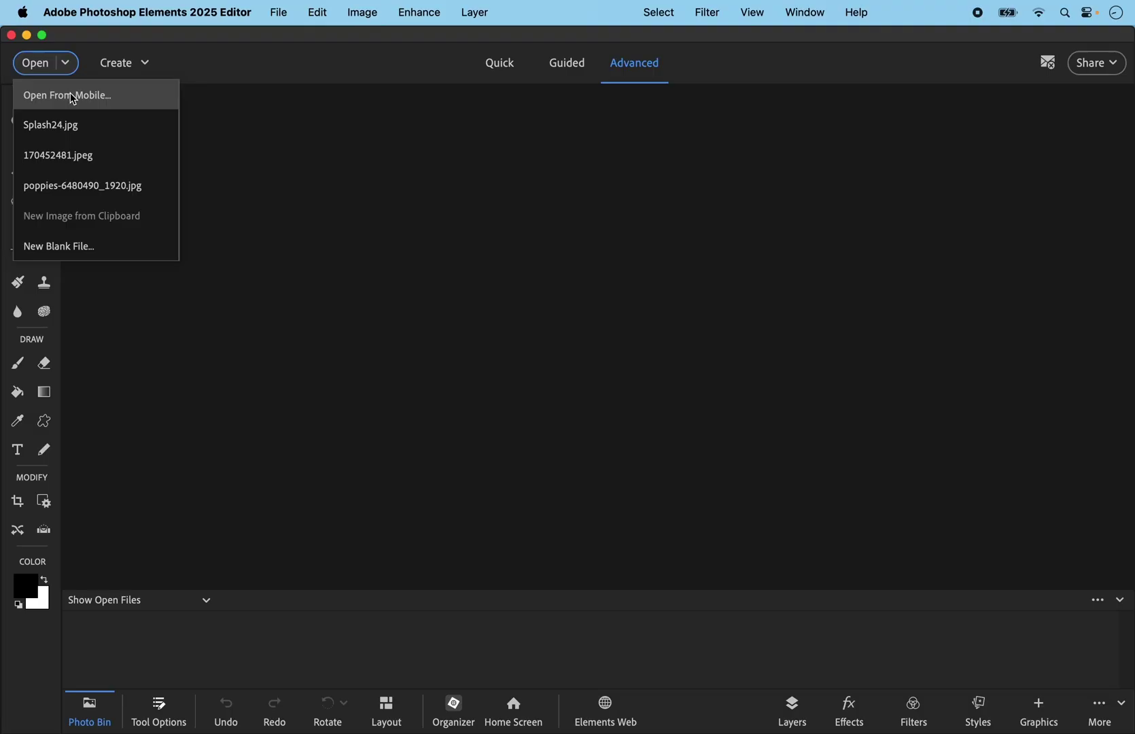
click(73, 99)
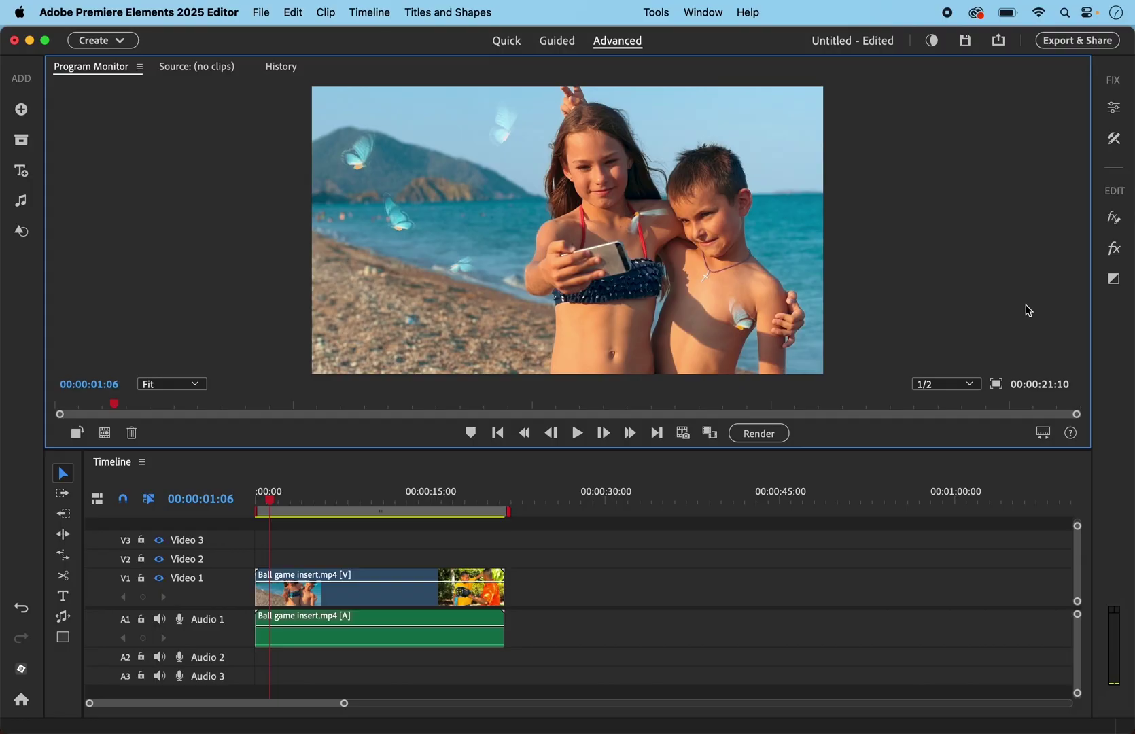
Open Color Correction and Grading for the Ball game insert clip, leaving the Input LUT at None.
click(1113, 137)
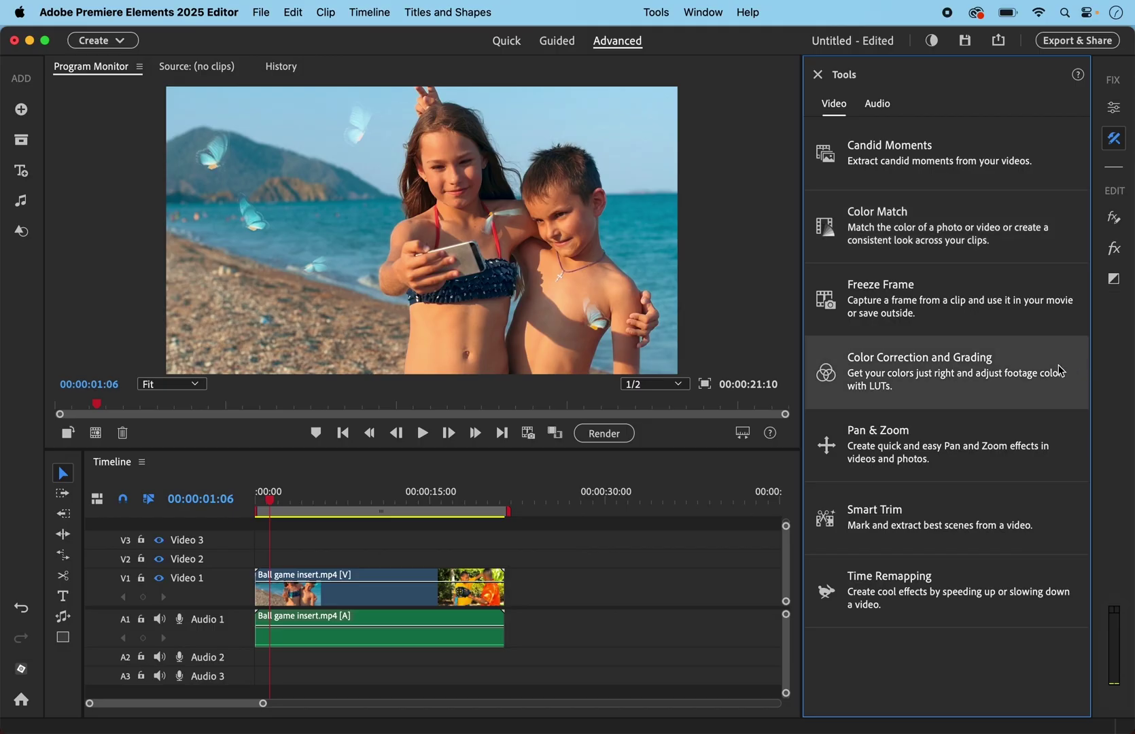
click(997, 398)
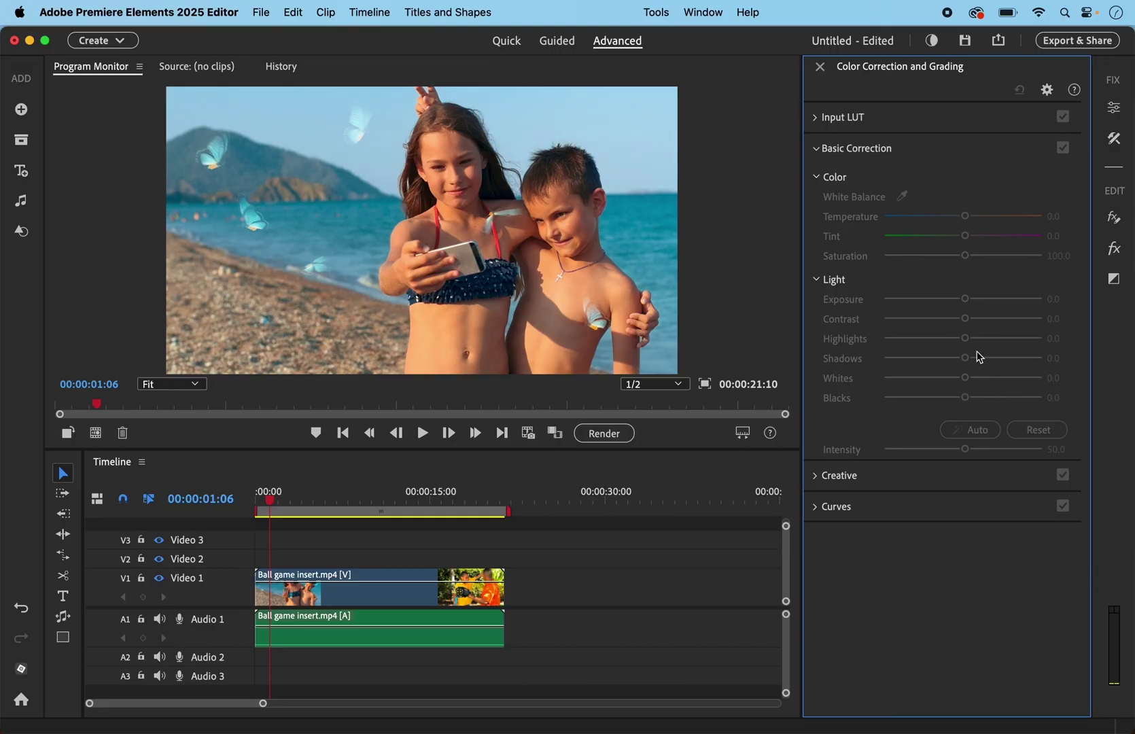
click(436, 588)
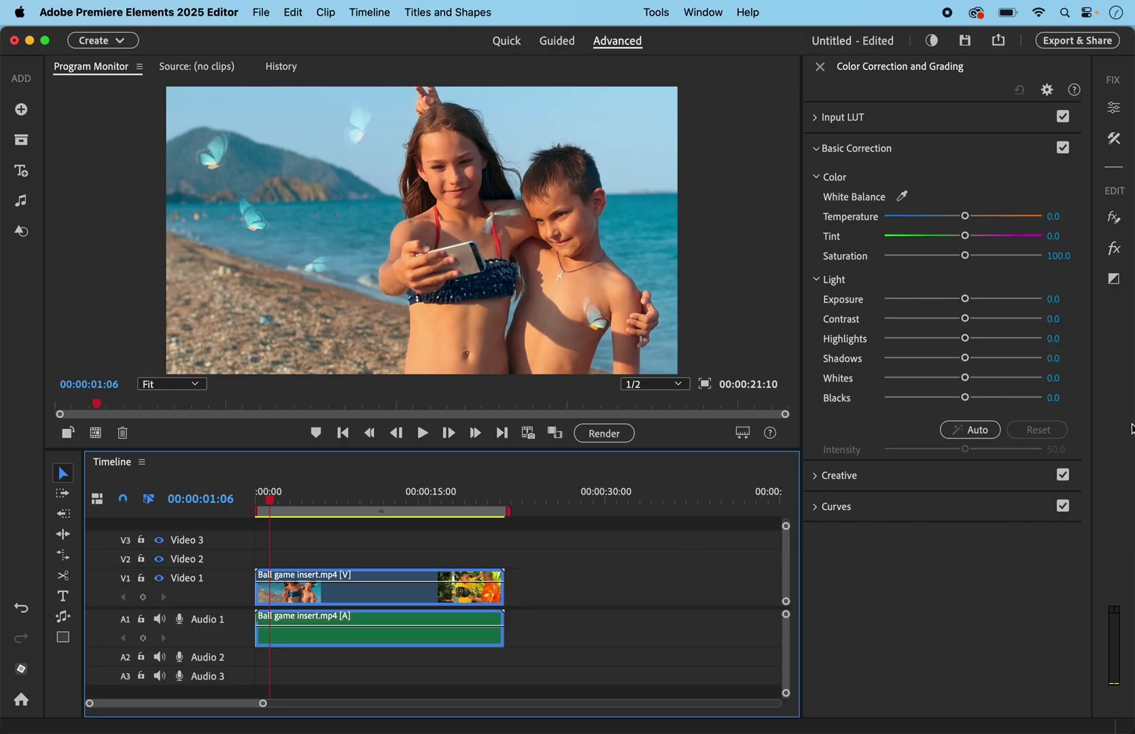
click(816, 119)
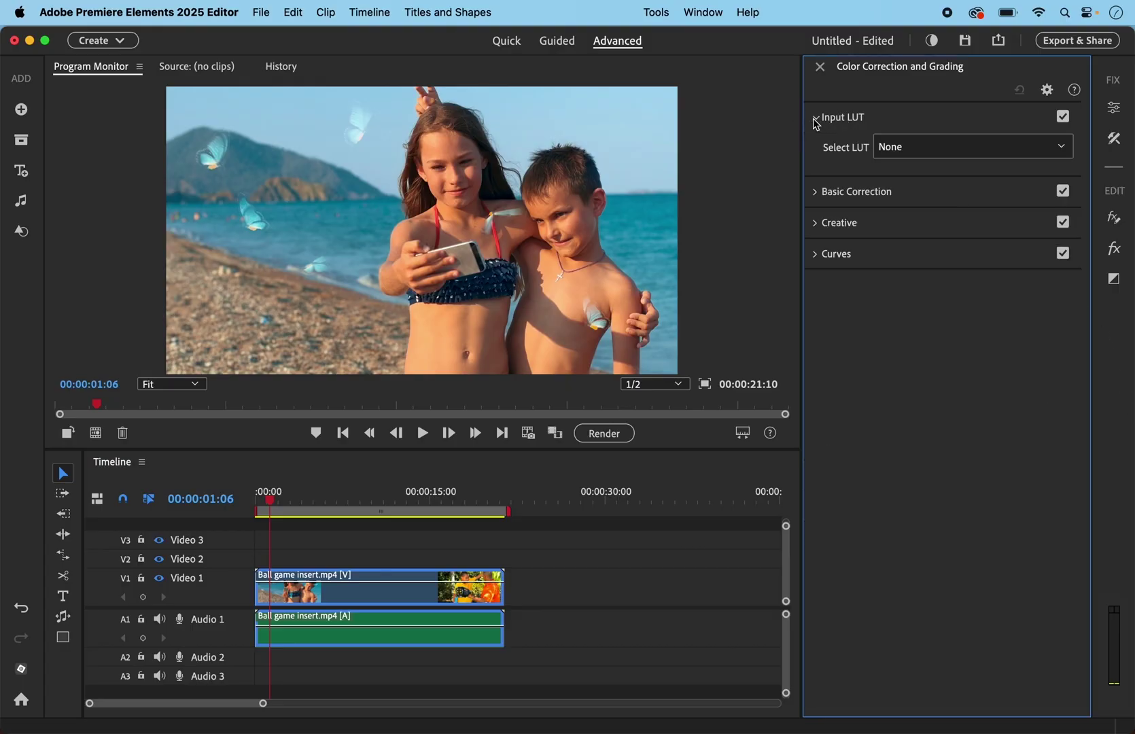
click(1061, 147)
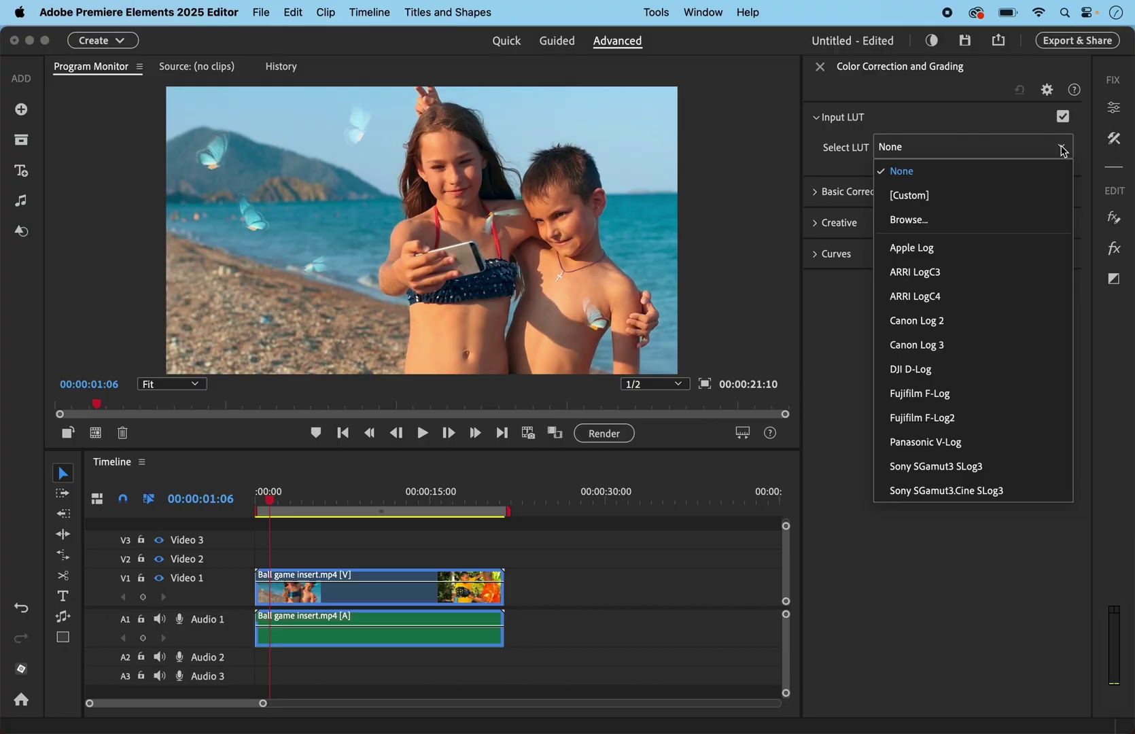
click(1063, 151)
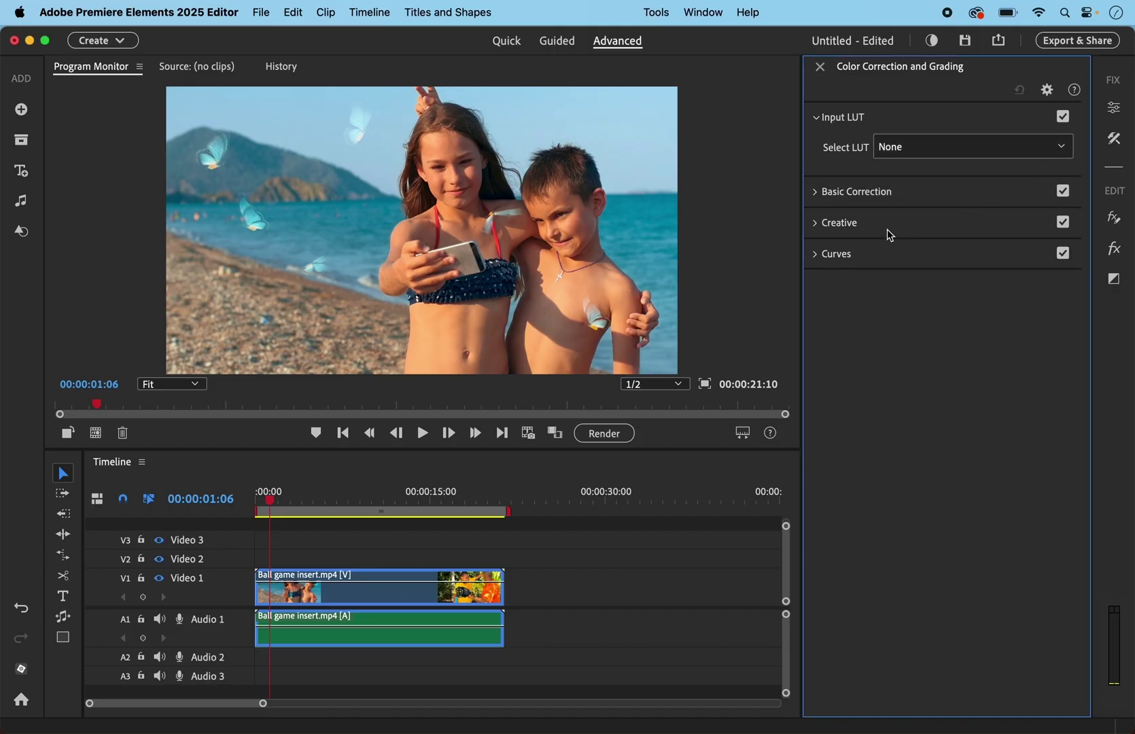
Browse the Creative LUT presets keeping None, expand Curves, then close the grading panel.
click(819, 227)
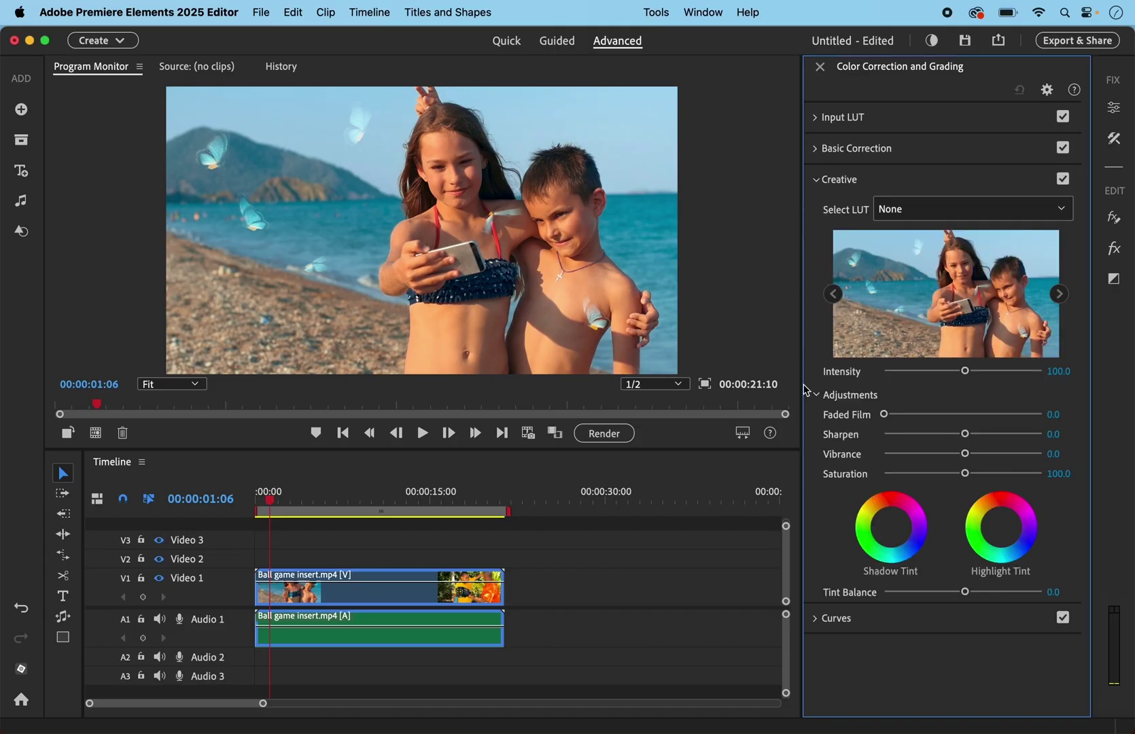
click(1065, 211)
scroll(1050, 398, down, 2)
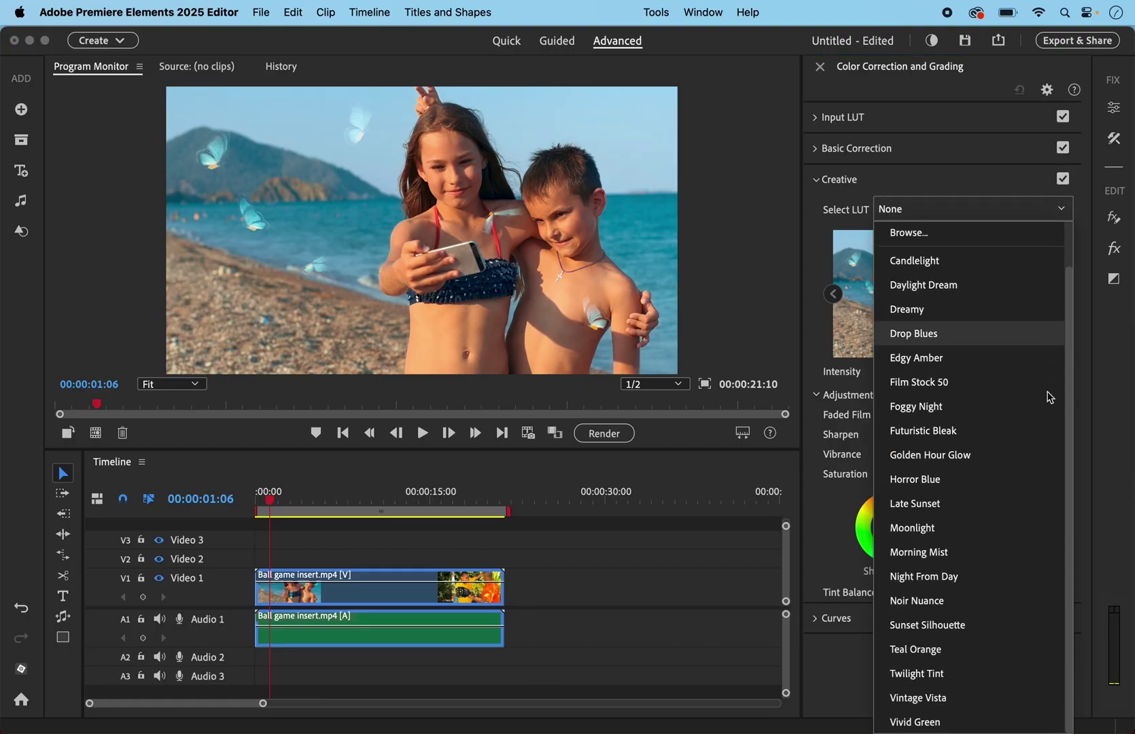
scroll(1050, 397, up, 2)
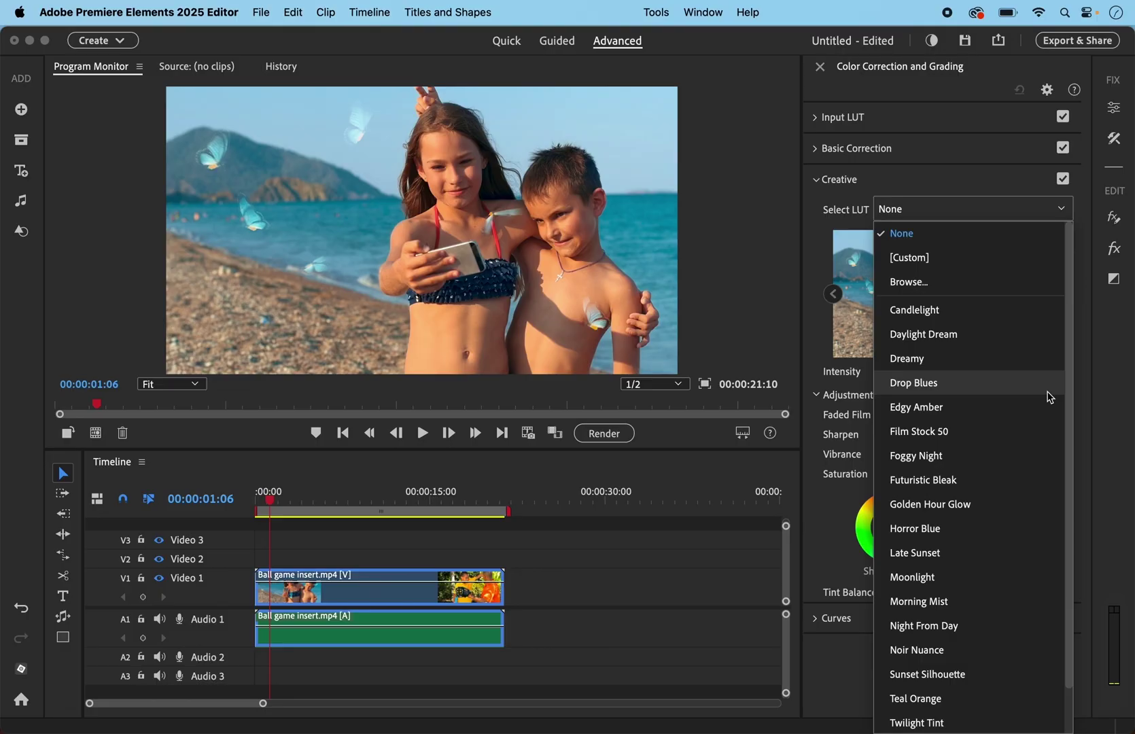
scroll(1050, 398, down, 2)
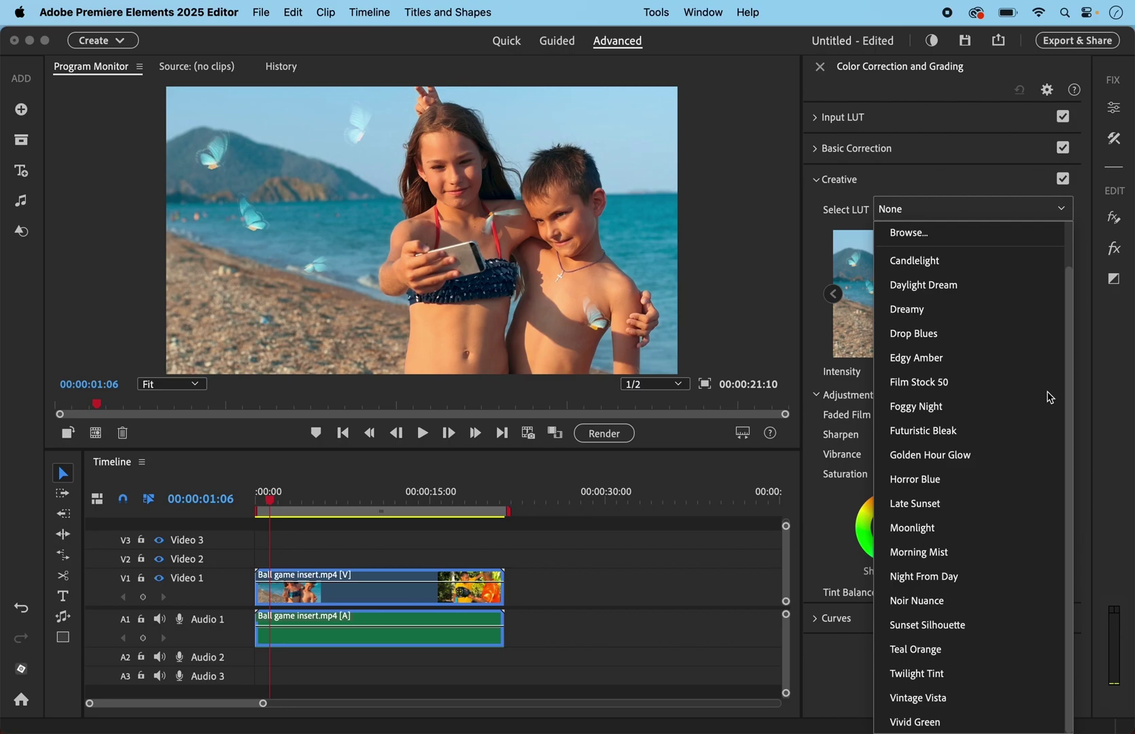
click(1065, 213)
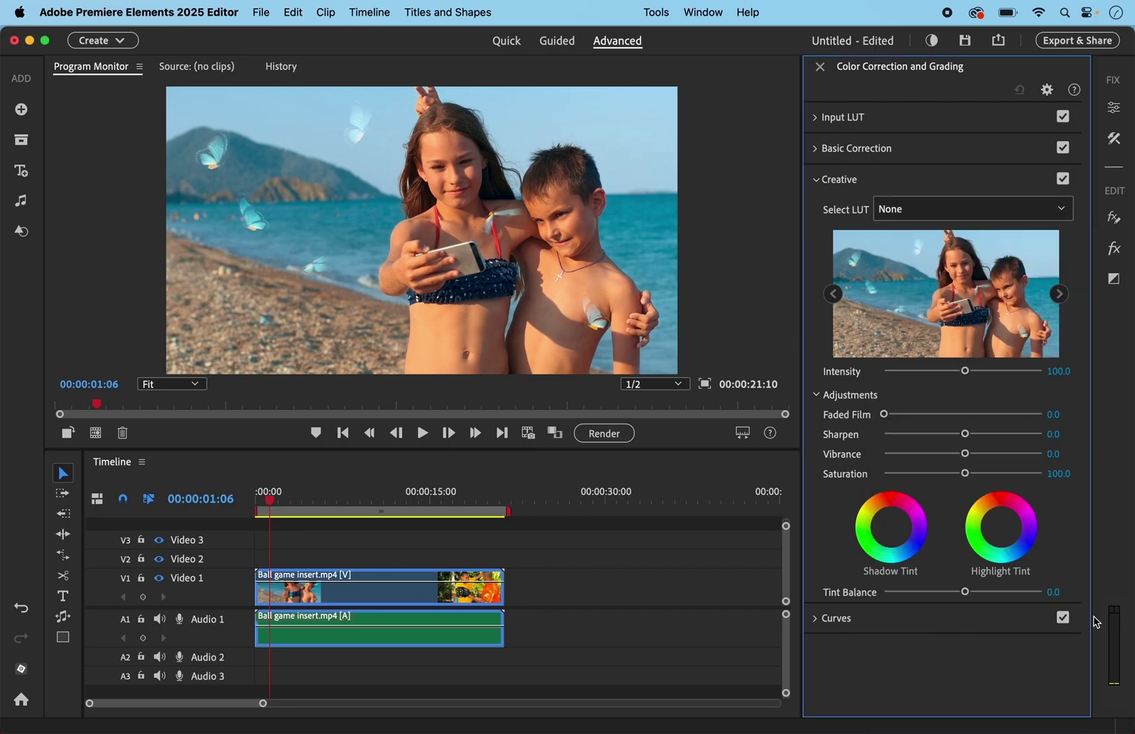
click(815, 618)
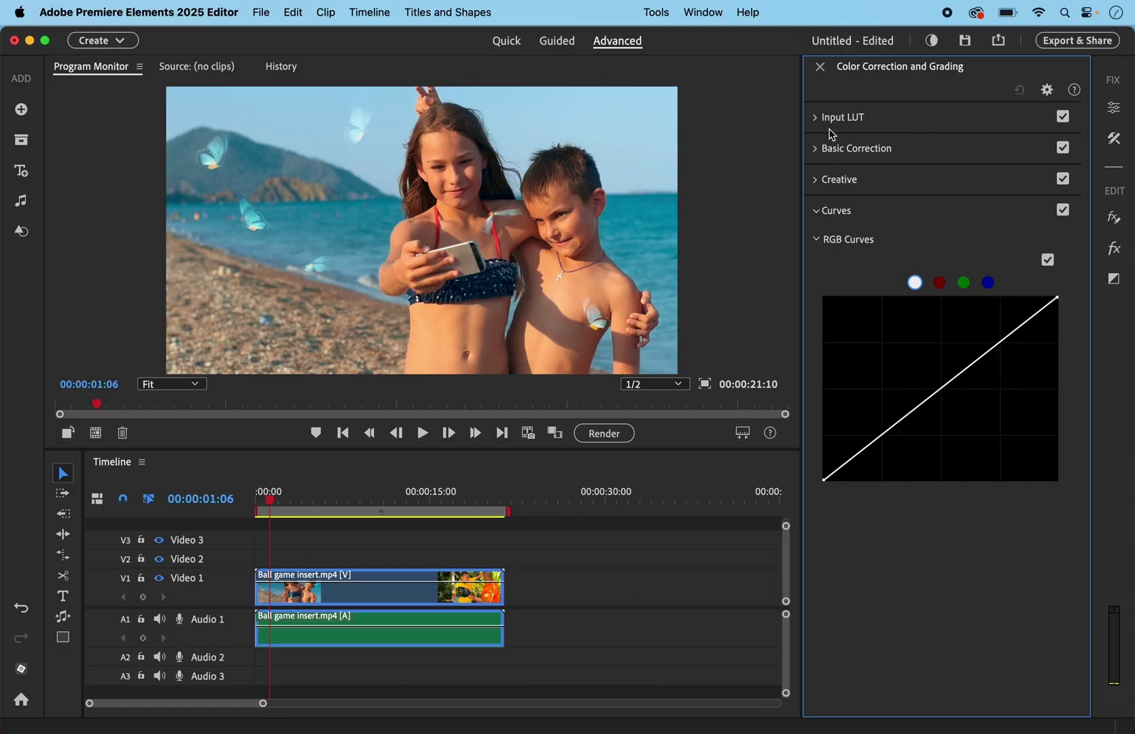
click(820, 67)
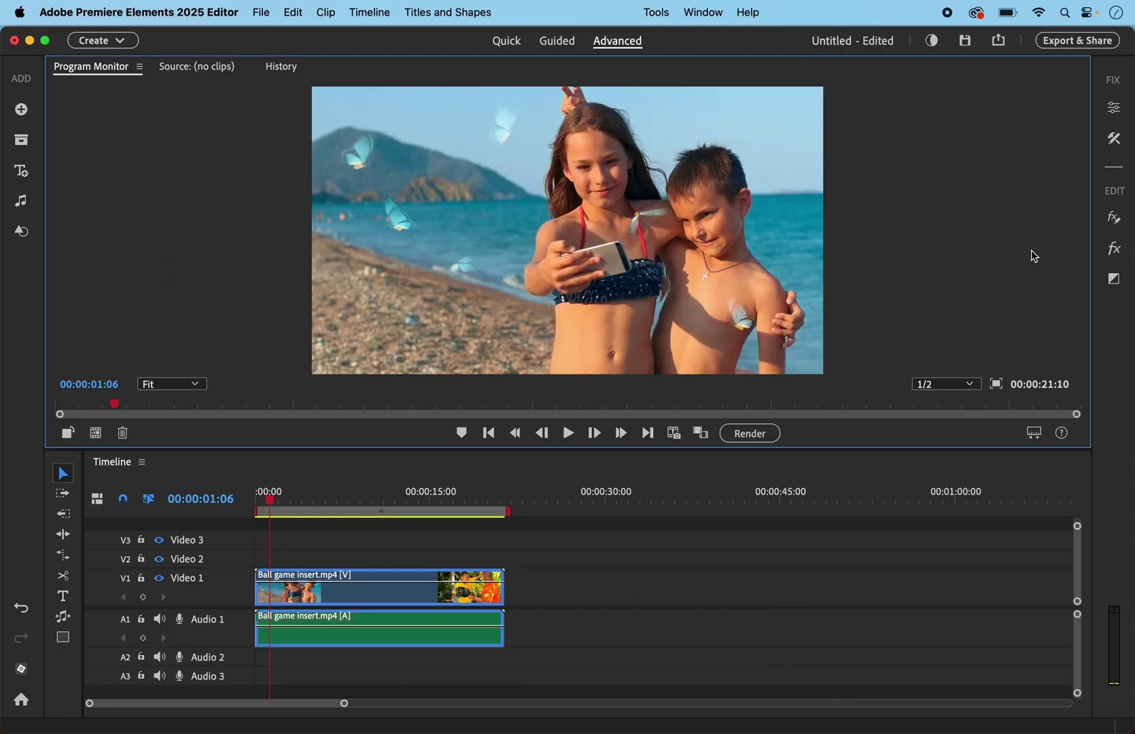
click(1116, 250)
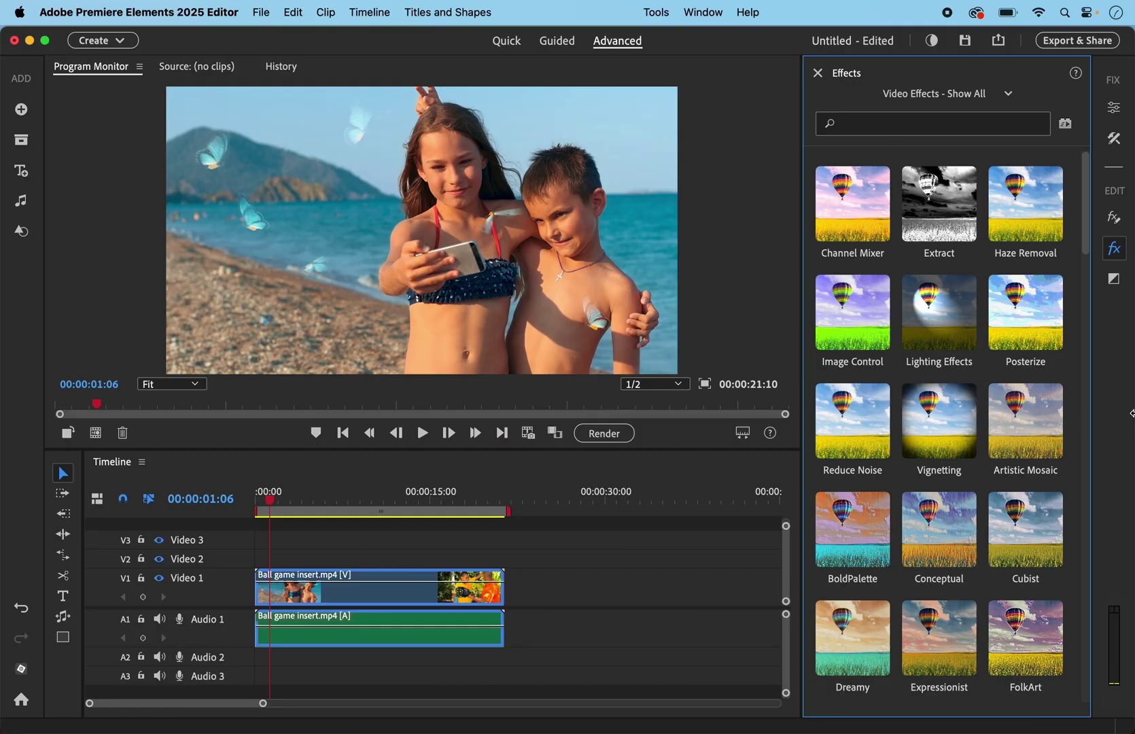
scroll(1010, 438, down, 15)
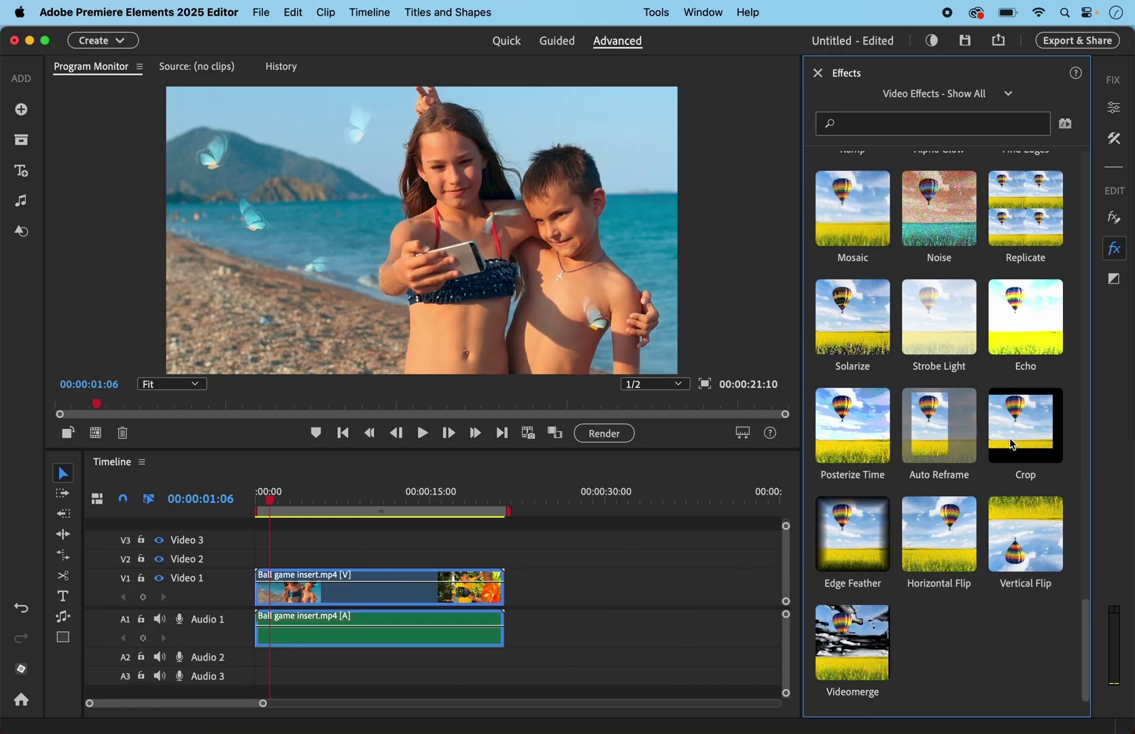
scroll(1010, 438, up, 15)
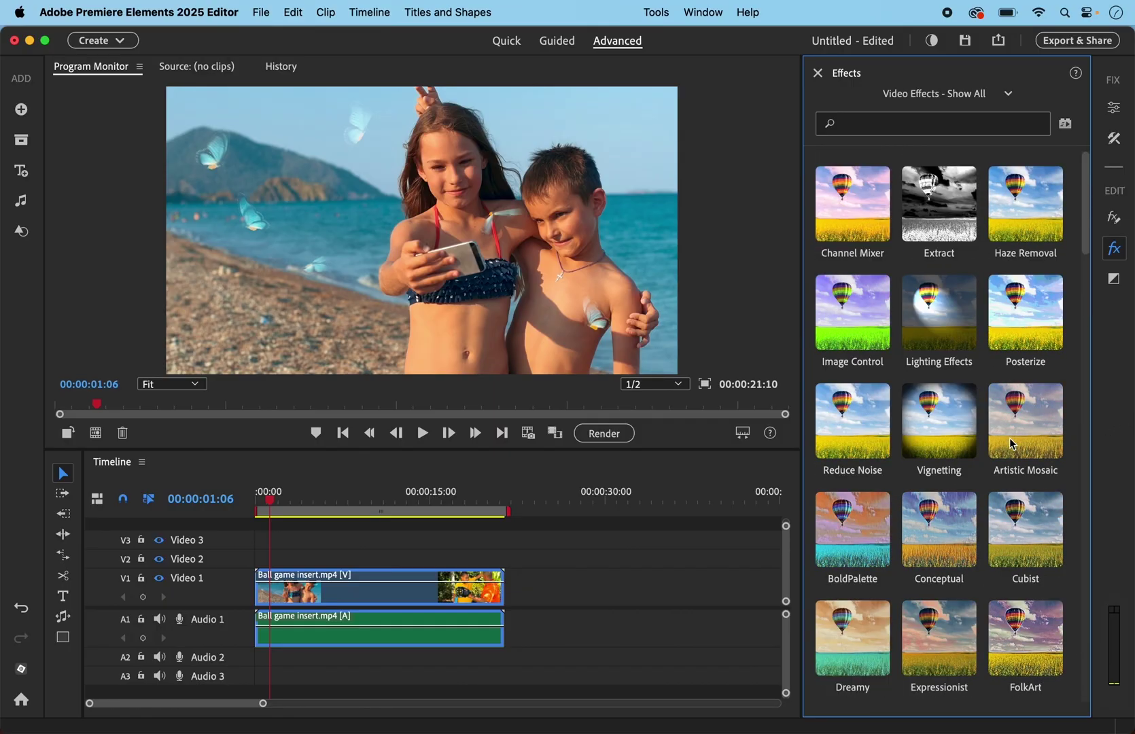
click(1115, 279)
scroll(1007, 465, down, 5)
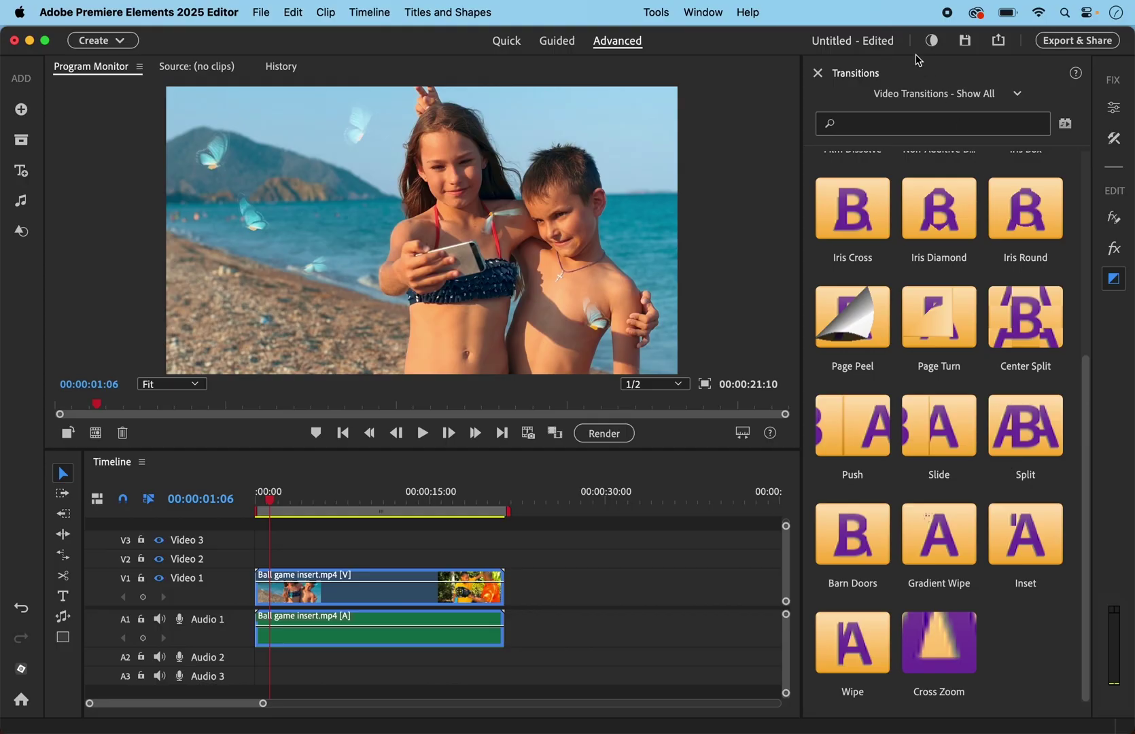
click(819, 72)
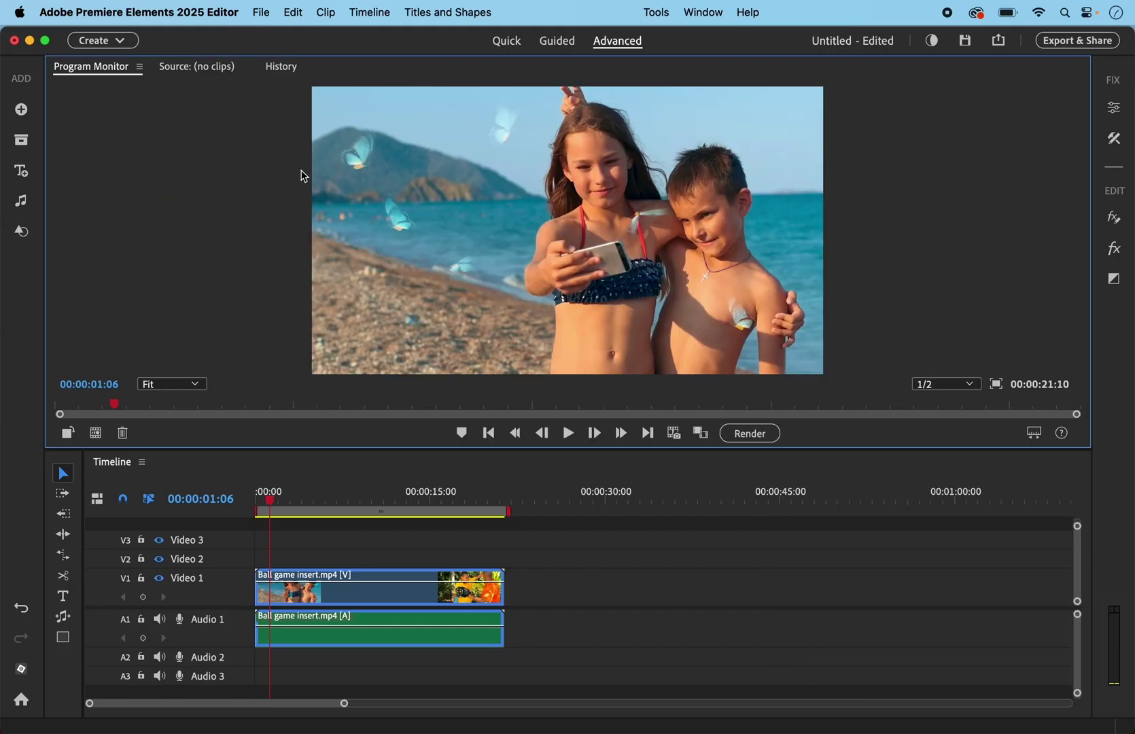
In the Media Browser, expand Movies and Pictures, allow full photo library access, then view Project Assets.
click(21, 110)
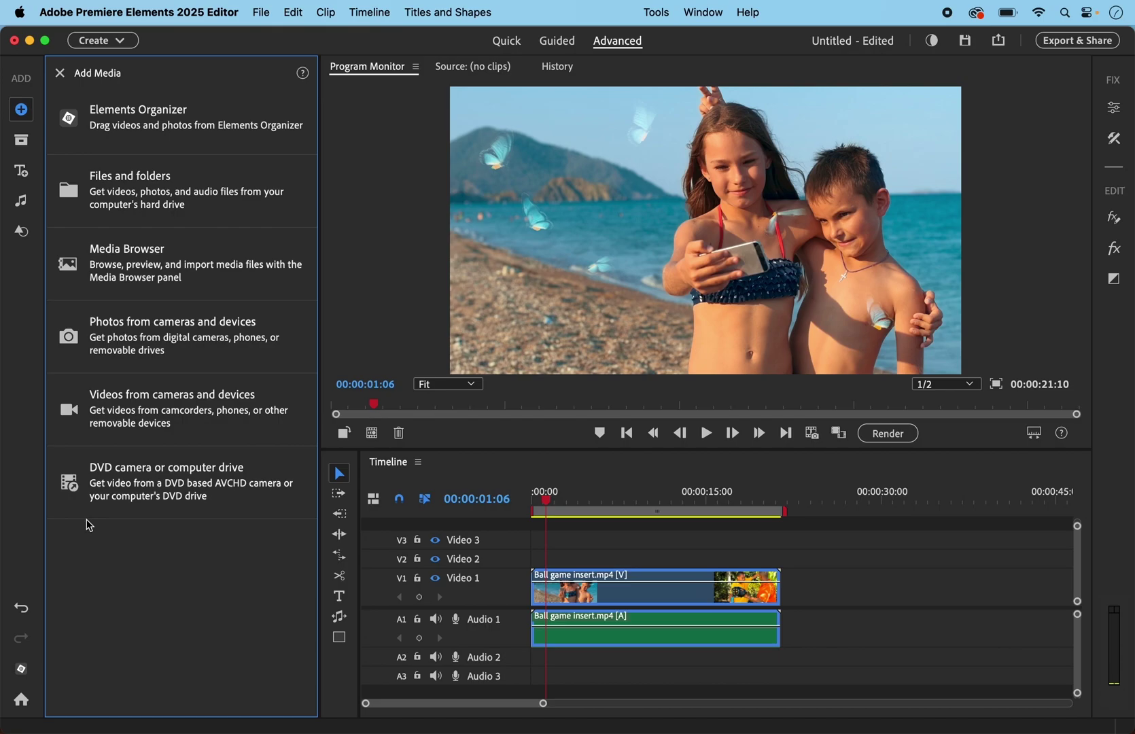
click(170, 289)
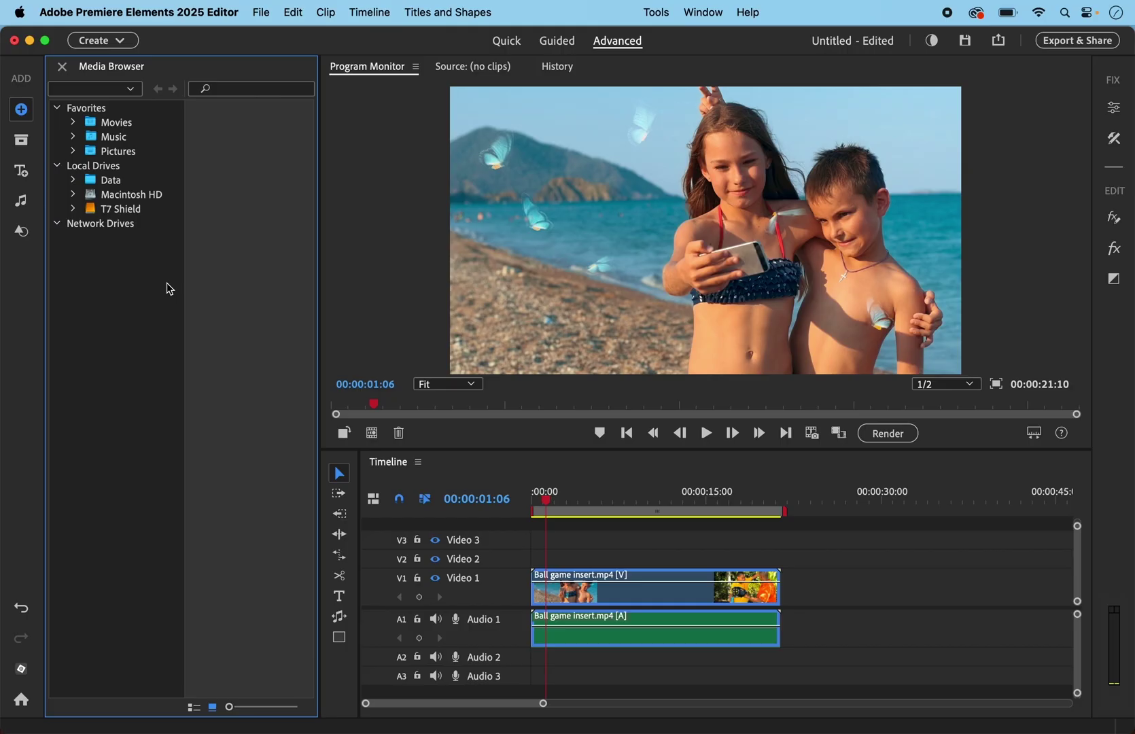
click(74, 122)
click(73, 179)
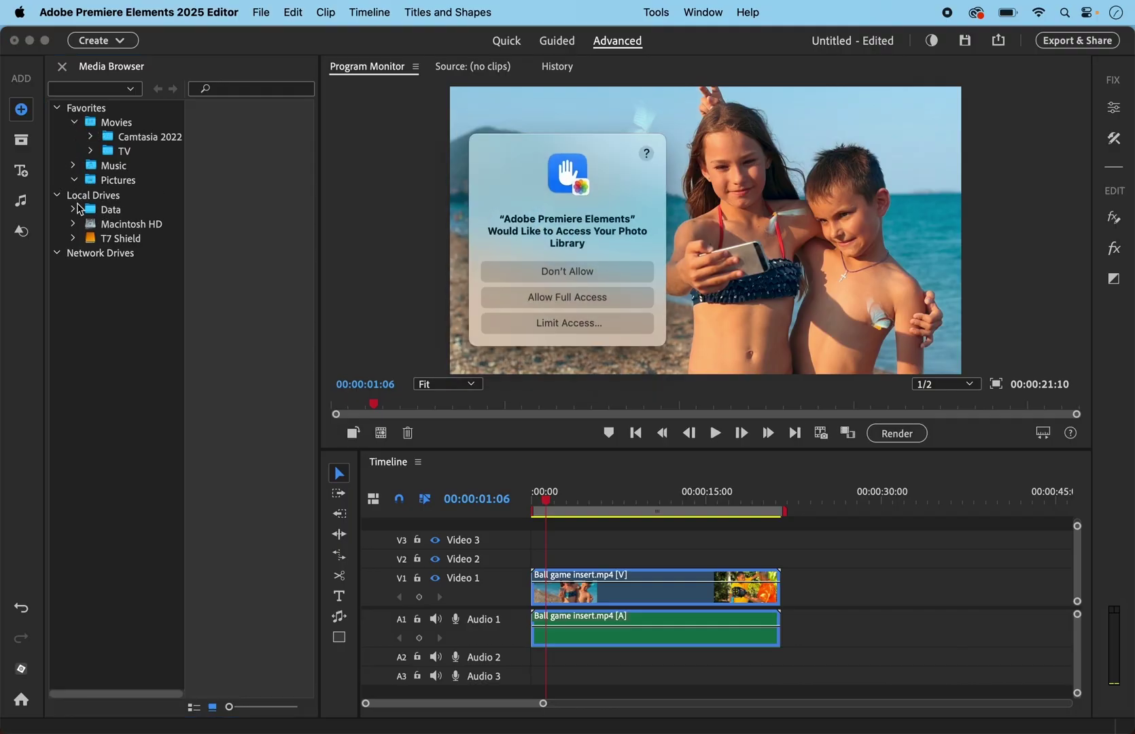
click(583, 298)
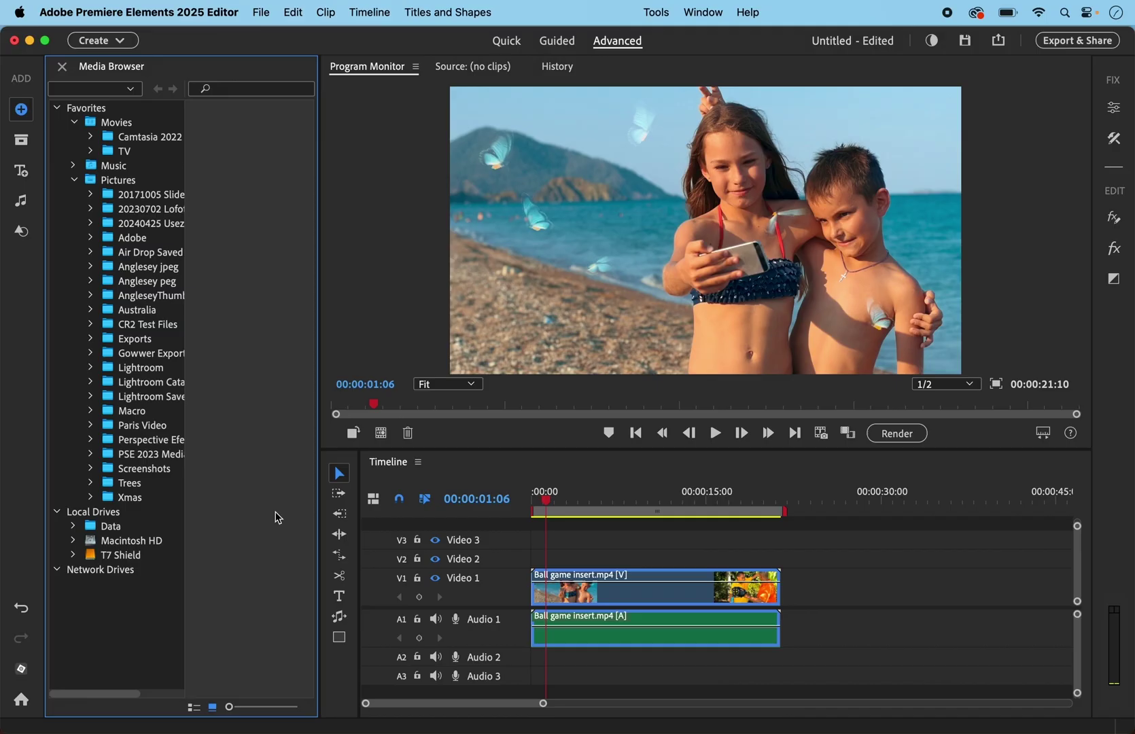
click(21, 140)
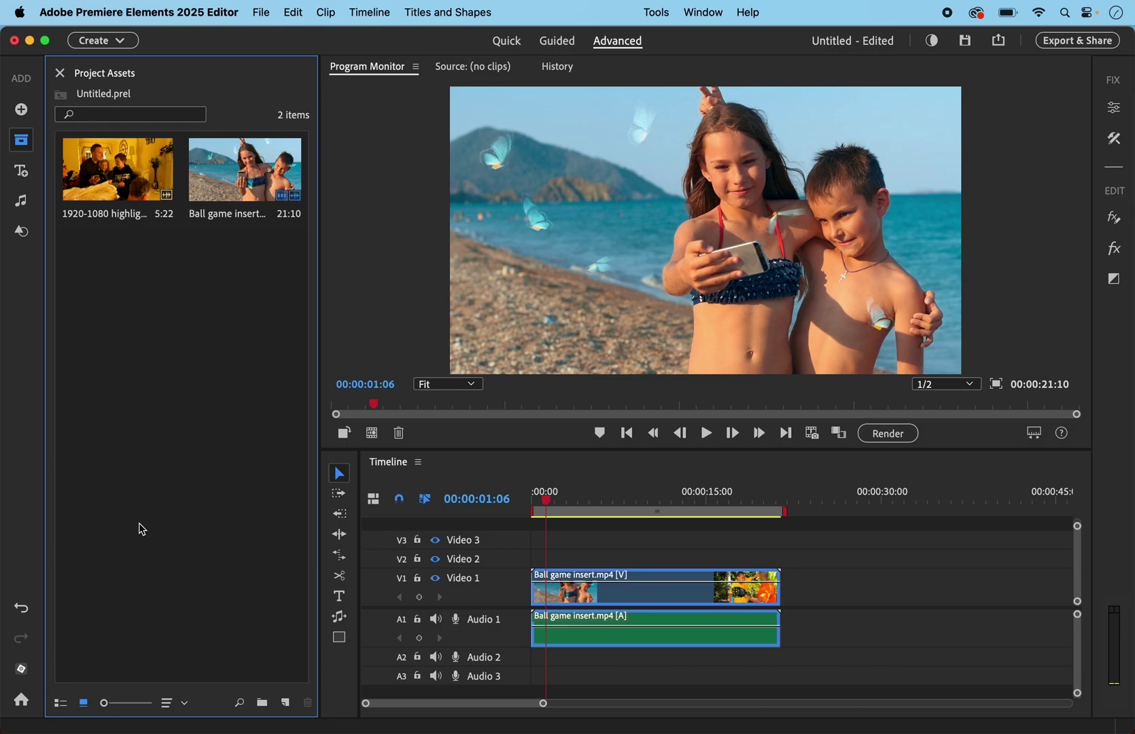
Browse the Titles templates, Music score and Graphics libraries, then close the Graphics library.
click(20, 168)
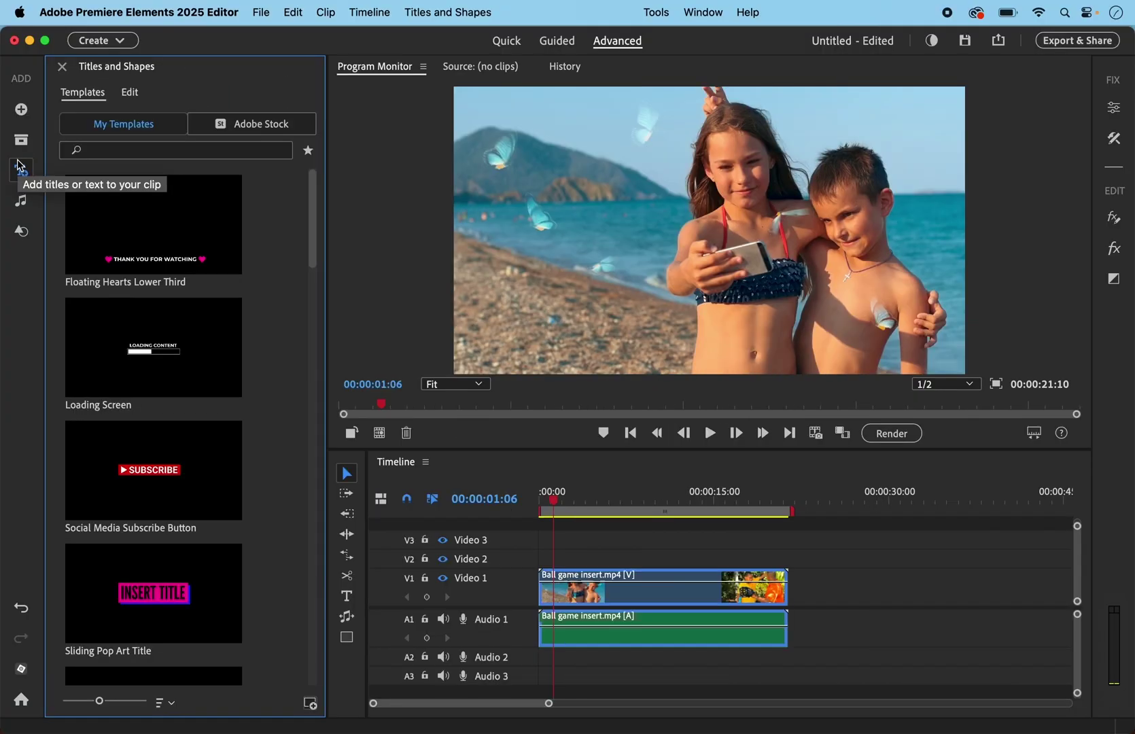
drag(313, 235, 324, 330)
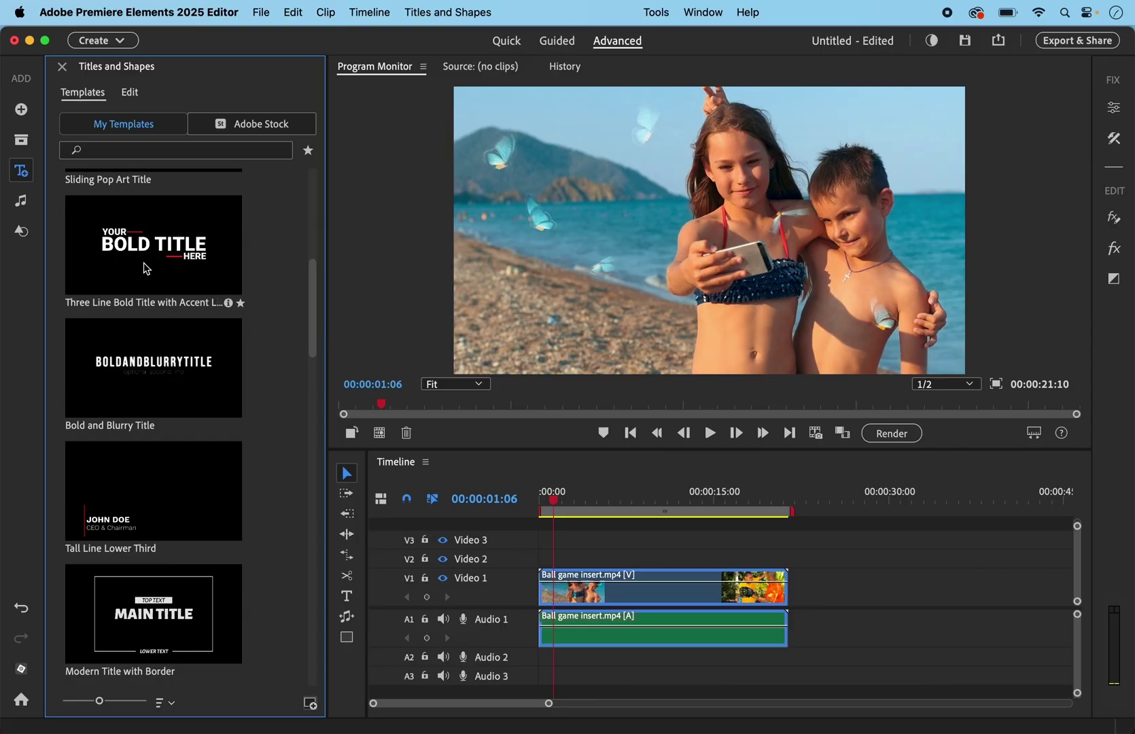
click(21, 201)
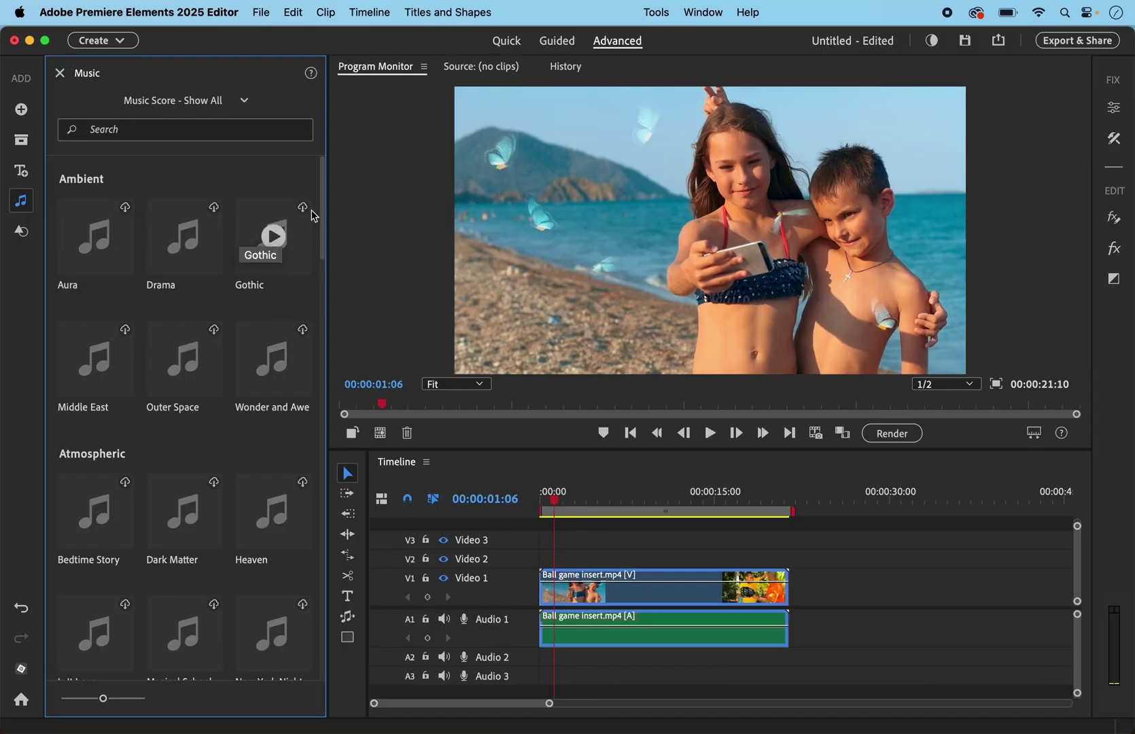
drag(324, 194, 324, 262)
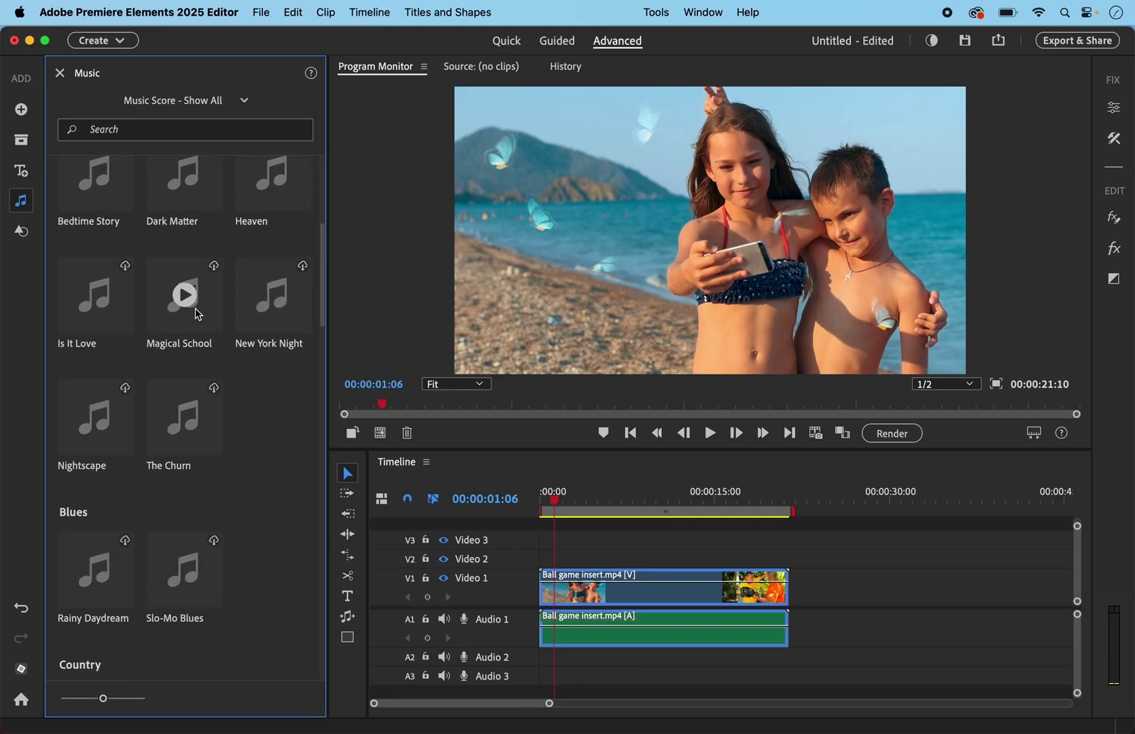
click(26, 235)
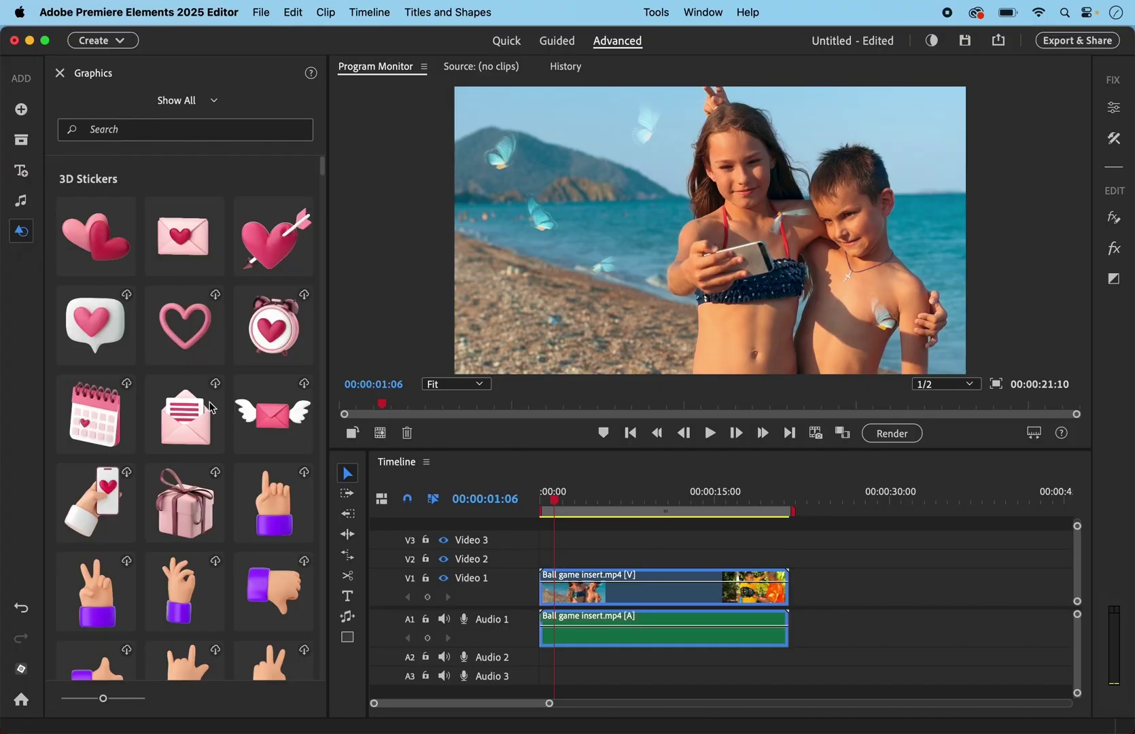
scroll(211, 408, down, 10)
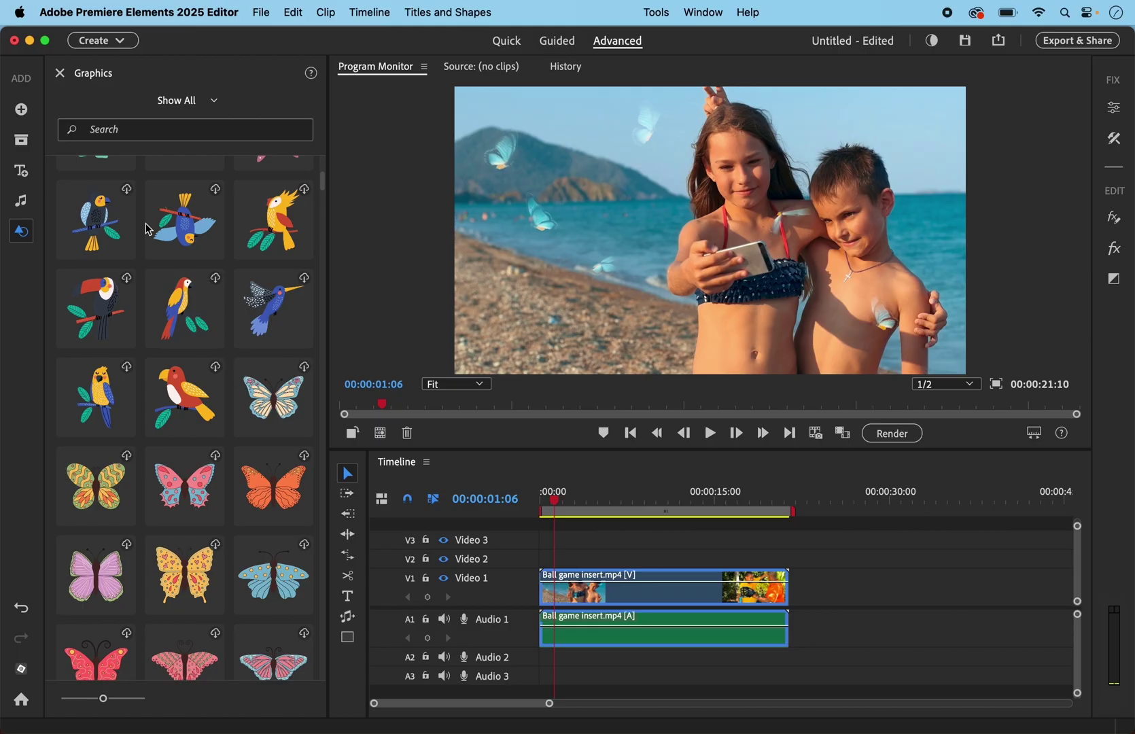
click(33, 236)
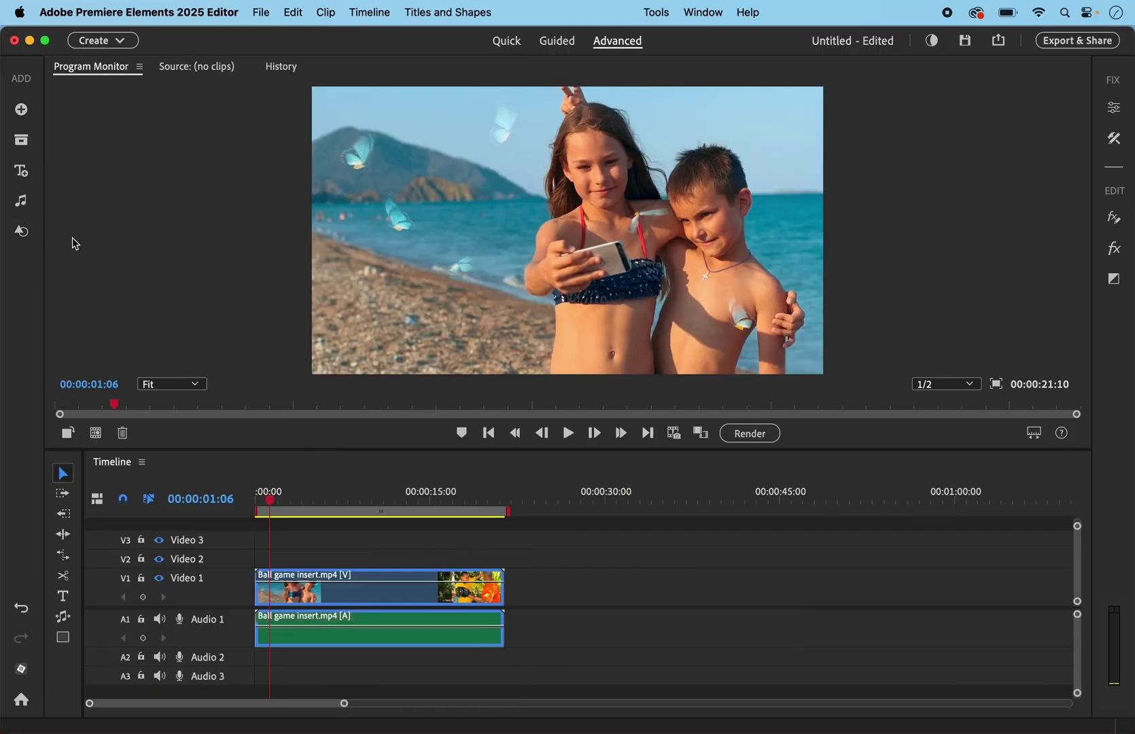